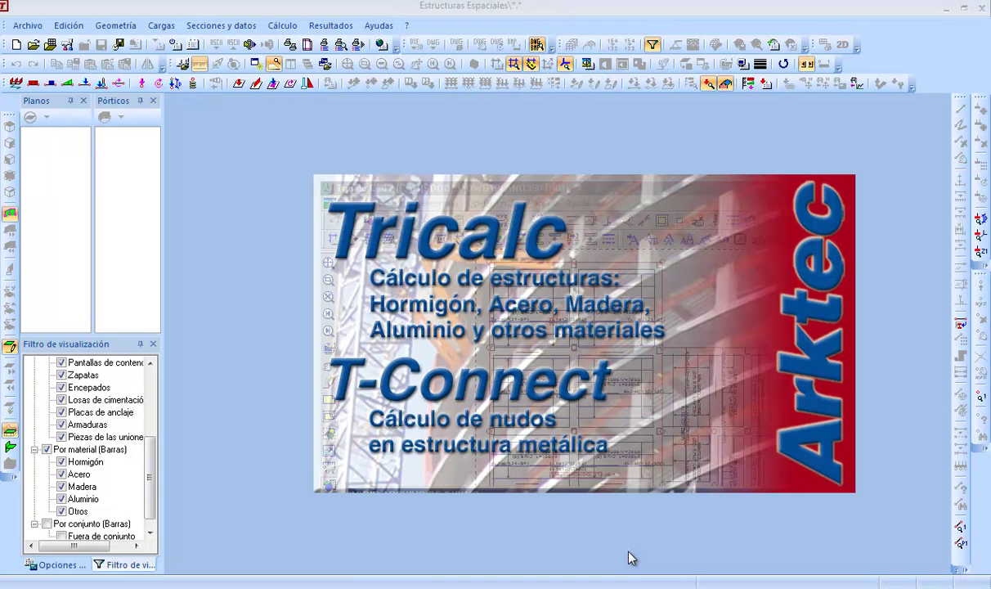
Step: Open the structure EJEMPLO 11 as a copy
click(27, 25)
click(41, 57)
scroll(531, 308, down, 4)
click(421, 357)
click(558, 237)
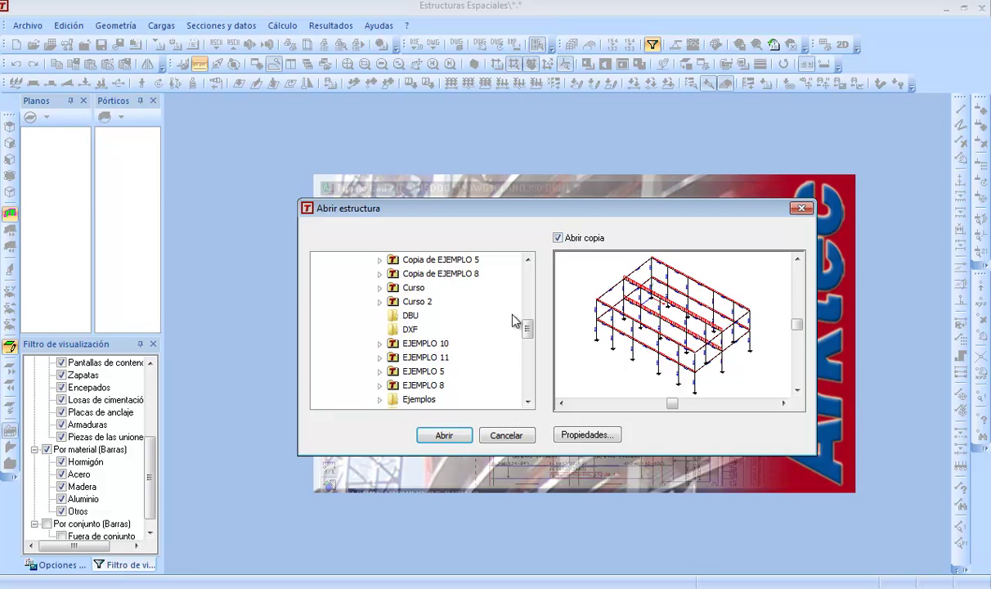
click(442, 435)
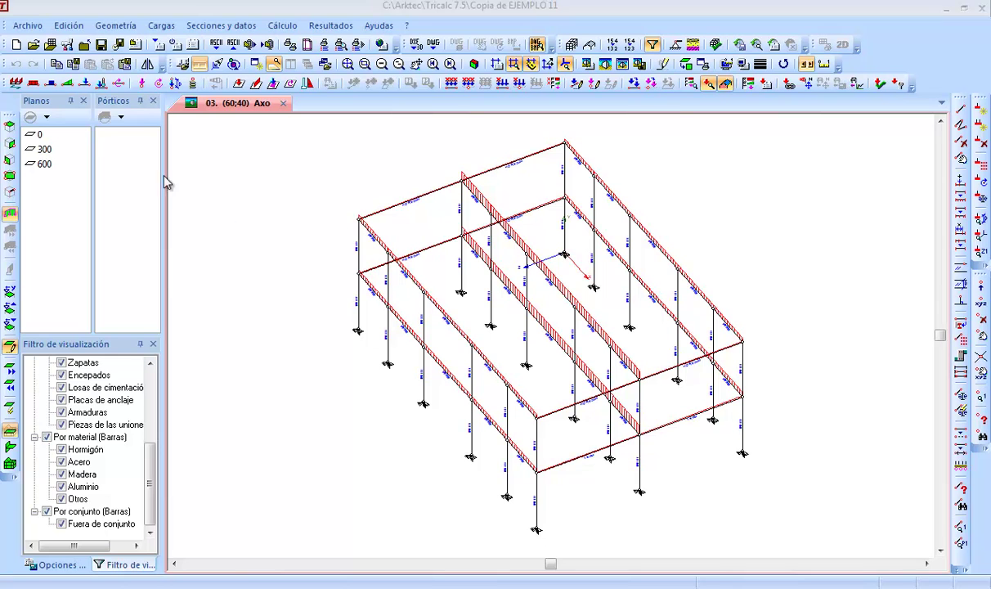
Step: Reset the structure's options to their defaults, accepting the loss of custom options and of the modelling and force results
click(23, 25)
mouse_move(88, 157)
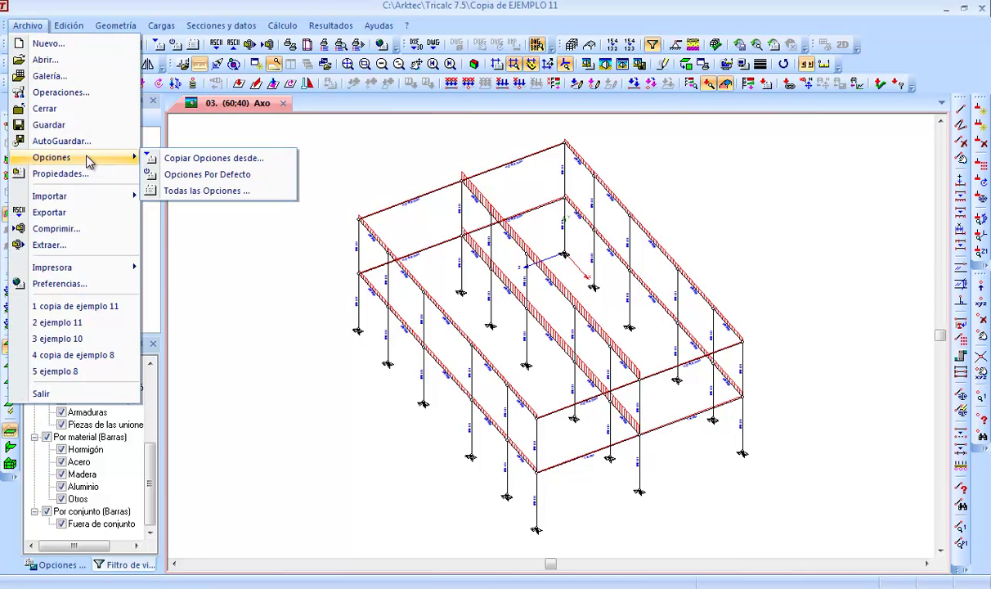
click(233, 174)
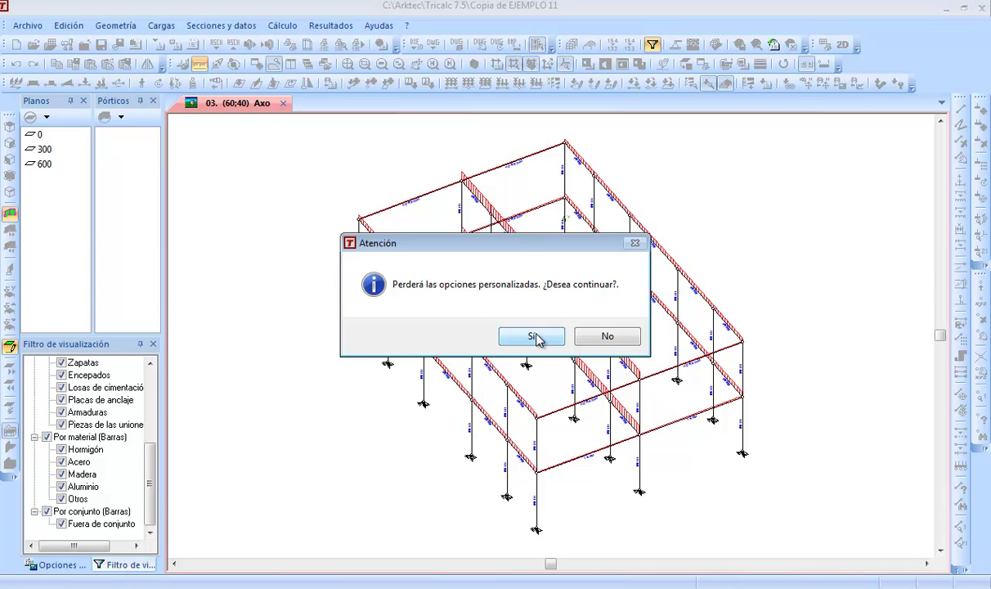
click(533, 337)
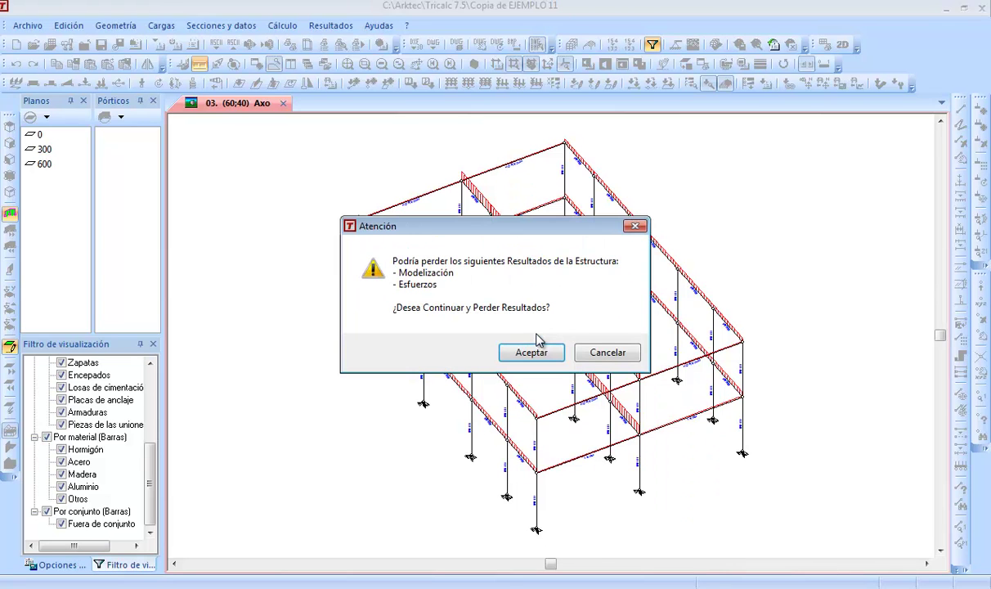
click(536, 352)
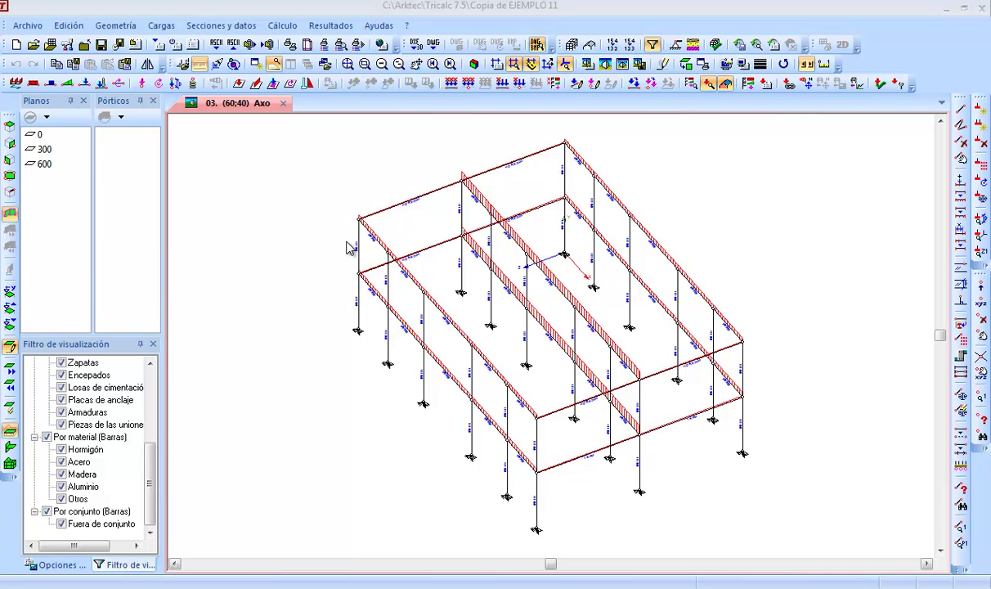
Step: Delete all bar loads from the entire structure
click(161, 25)
mouse_move(177, 62)
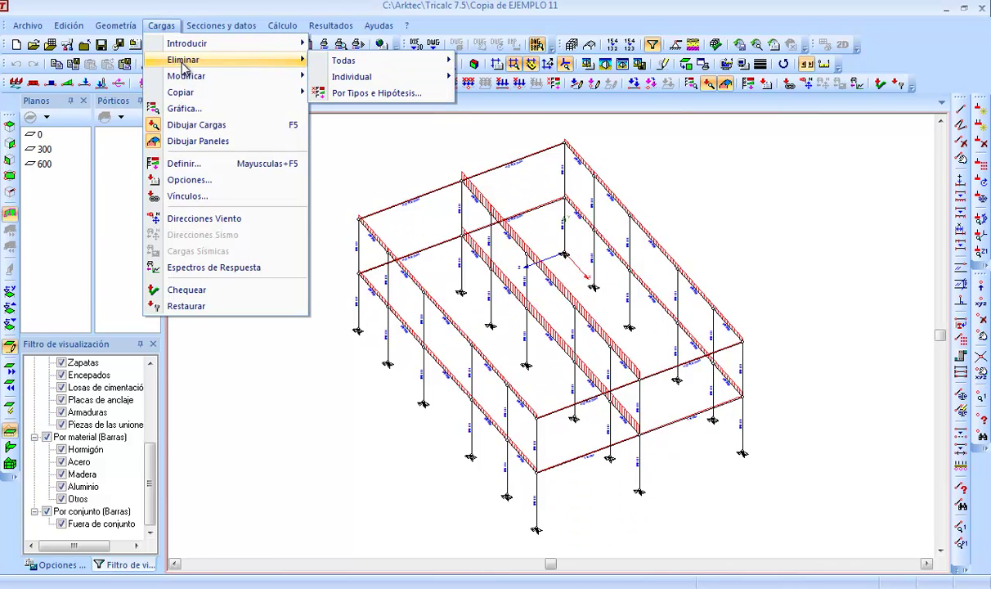
mouse_move(364, 65)
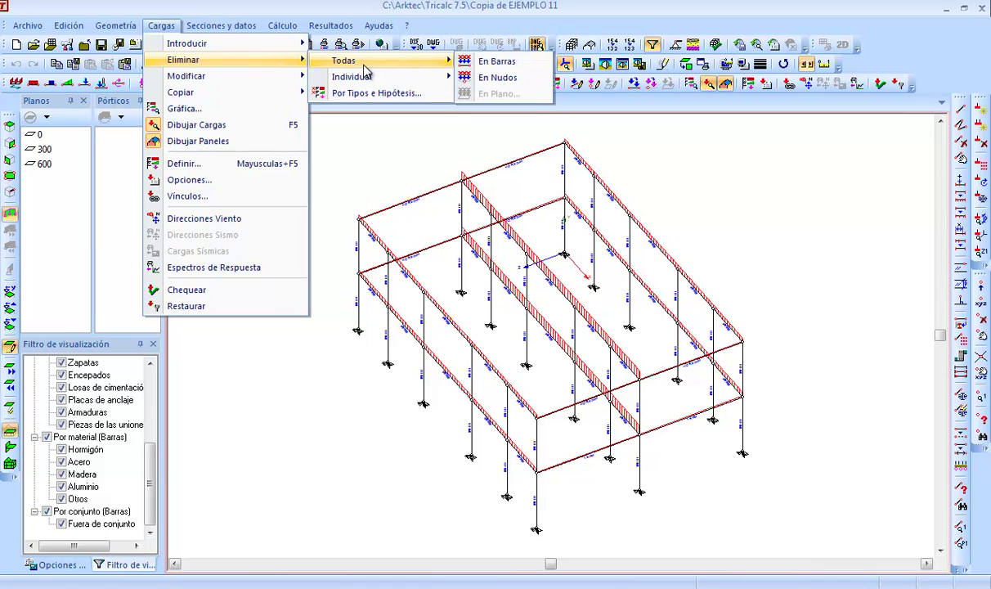
click(500, 64)
mouse_move(271, 125)
mouse_down()
mouse_move(381, 289)
mouse_move(668, 476)
mouse_move(822, 519)
mouse_move(826, 544)
mouse_up()
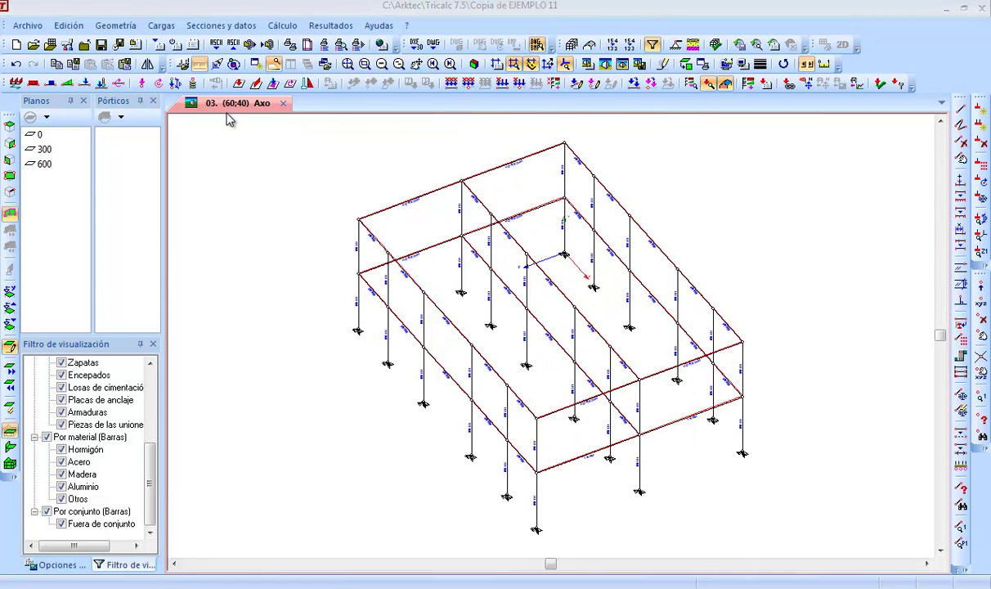
Step: Define a surface load on bars that creates a floor slab on plane 300, and name the slab FU1
click(161, 26)
click(197, 165)
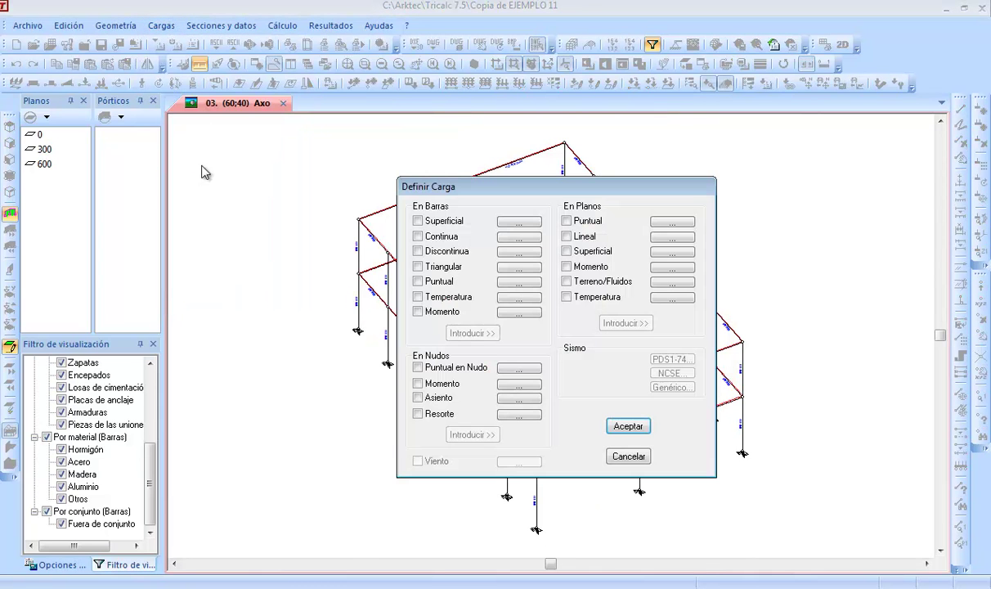
click(439, 223)
click(509, 222)
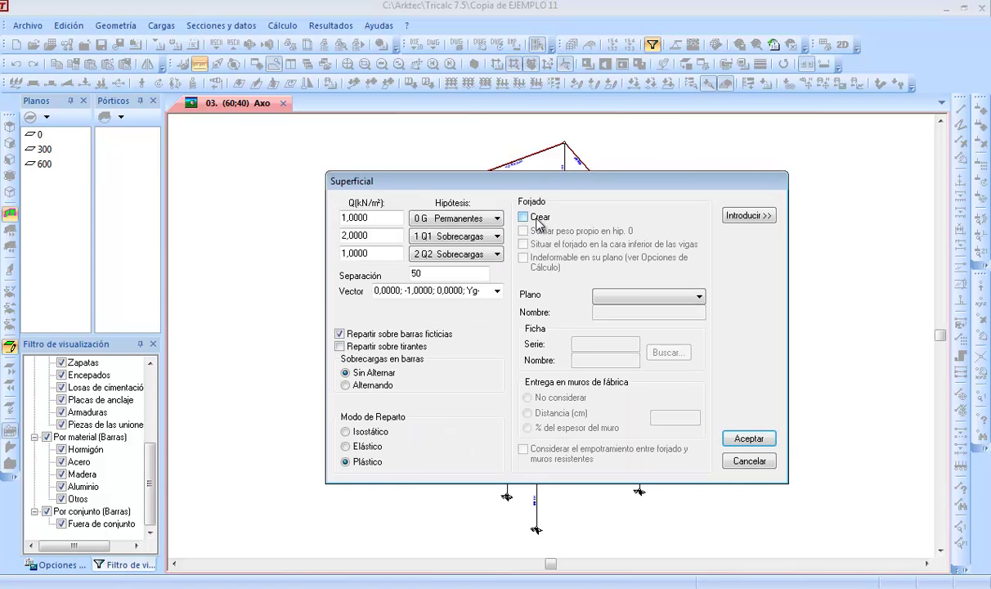
click(537, 218)
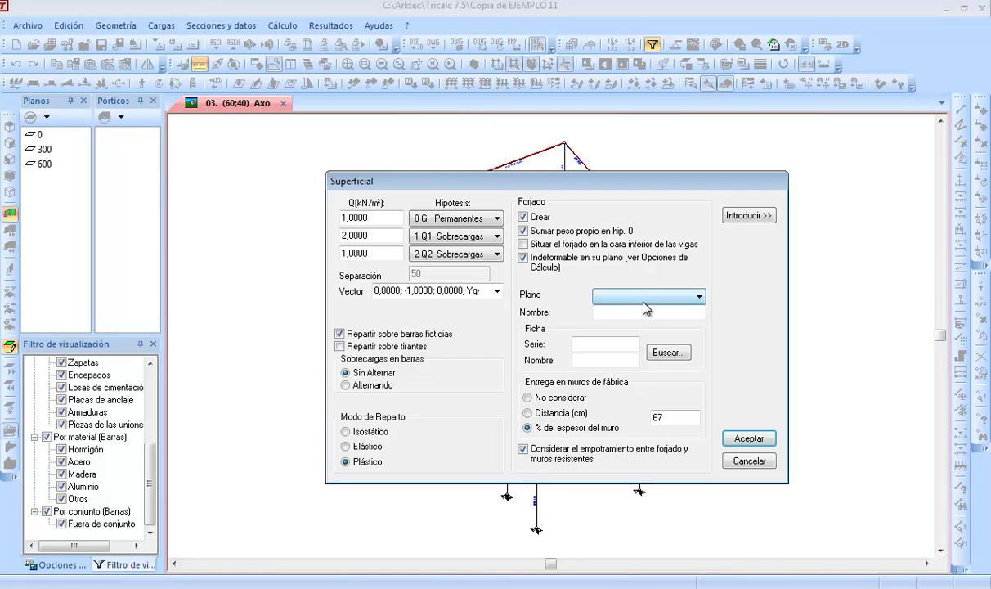
click(637, 299)
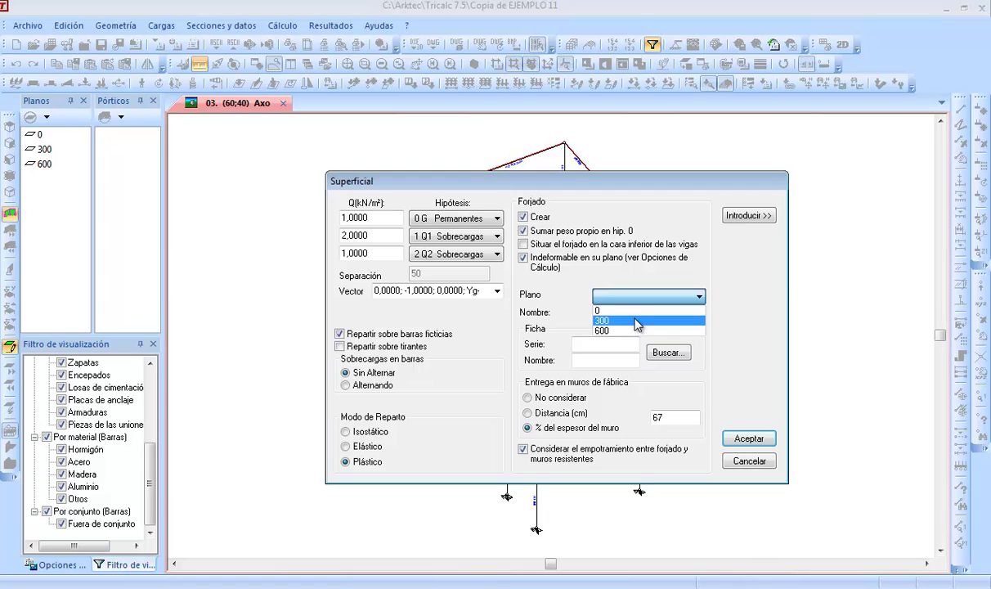
click(637, 321)
click(624, 313)
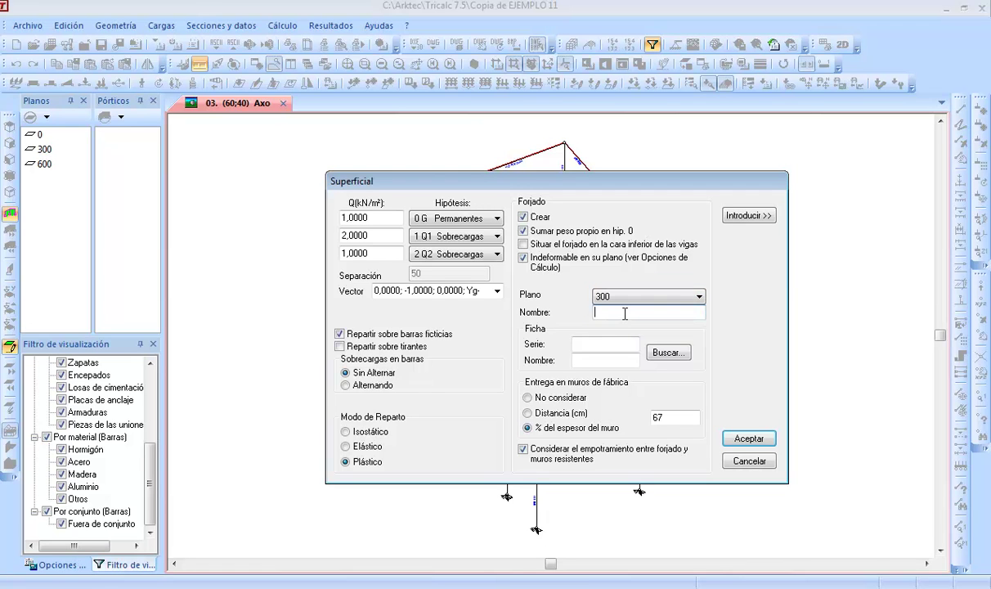
text(FU1)
Step: Assign slab sheet 20+4/70 from the prestressed concrete joist series AlvarezS.tr5 to slab FU1
click(607, 344)
click(667, 352)
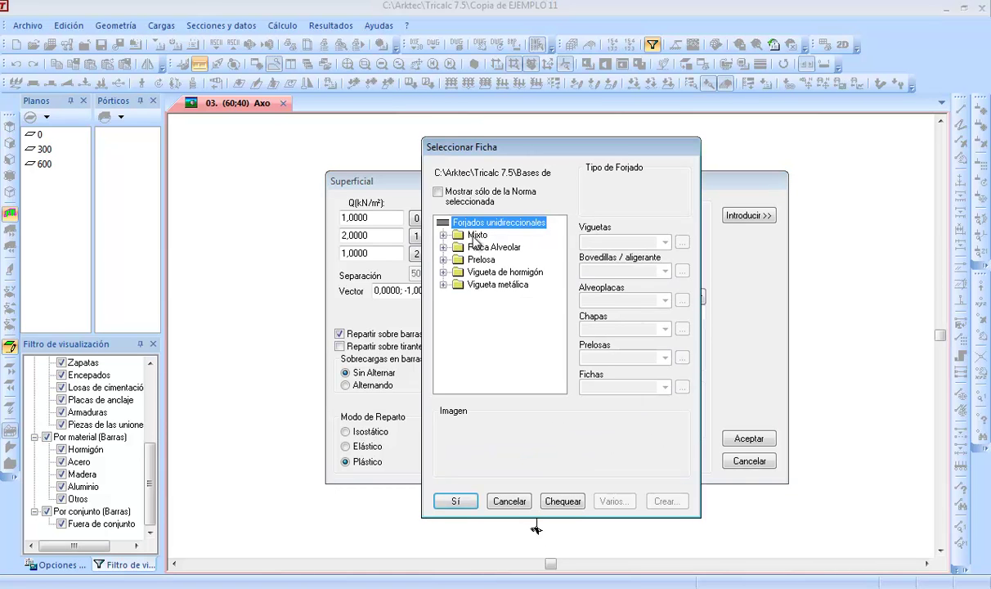
click(490, 275)
double_click(492, 278)
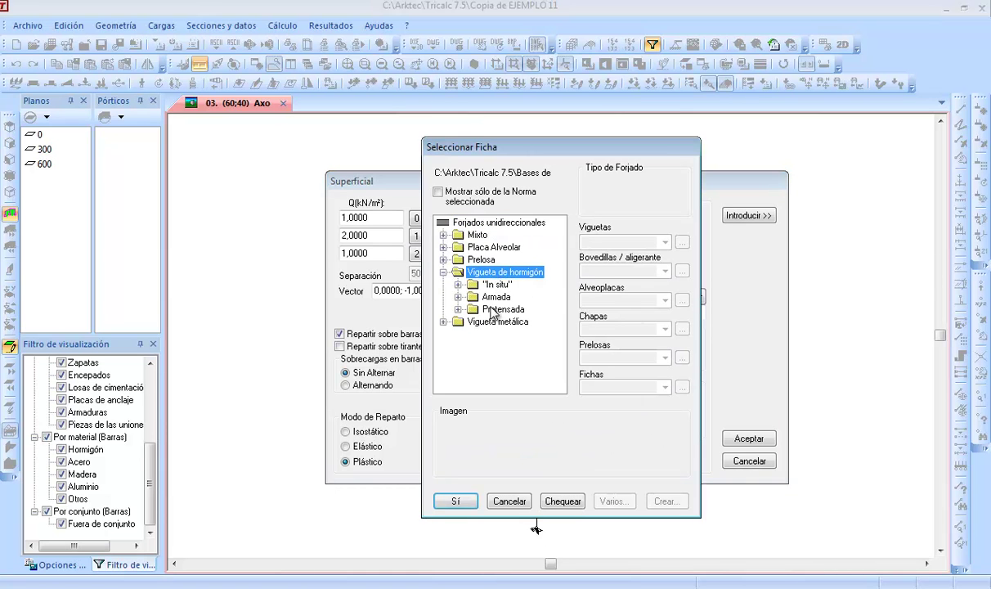
double_click(502, 310)
click(515, 272)
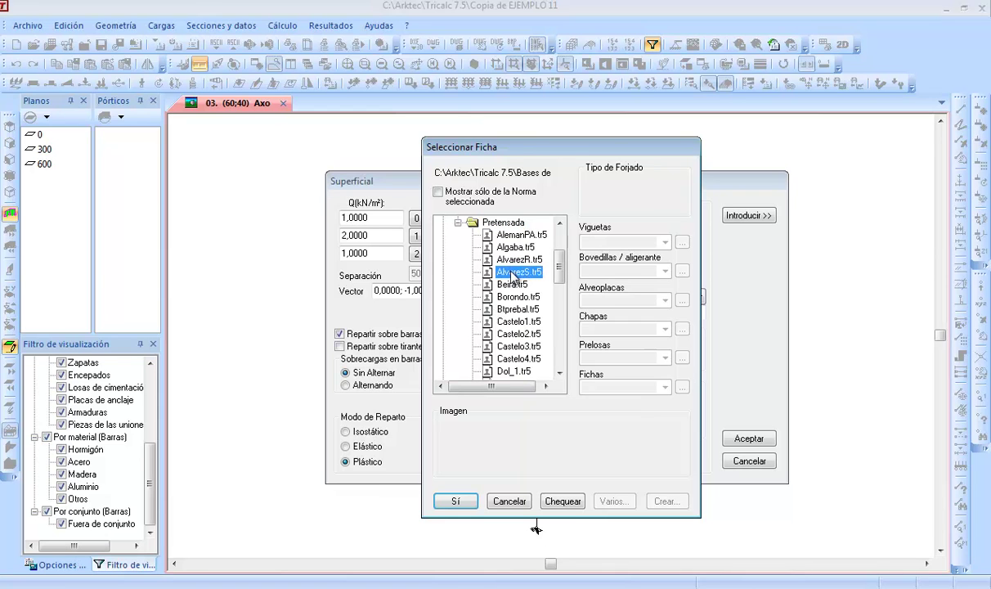
click(664, 387)
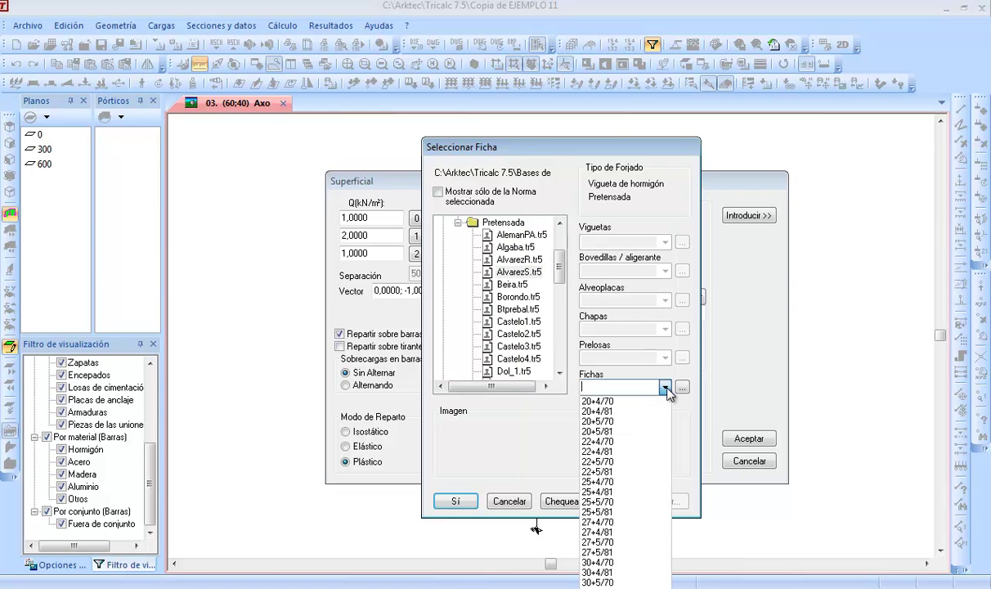
click(609, 402)
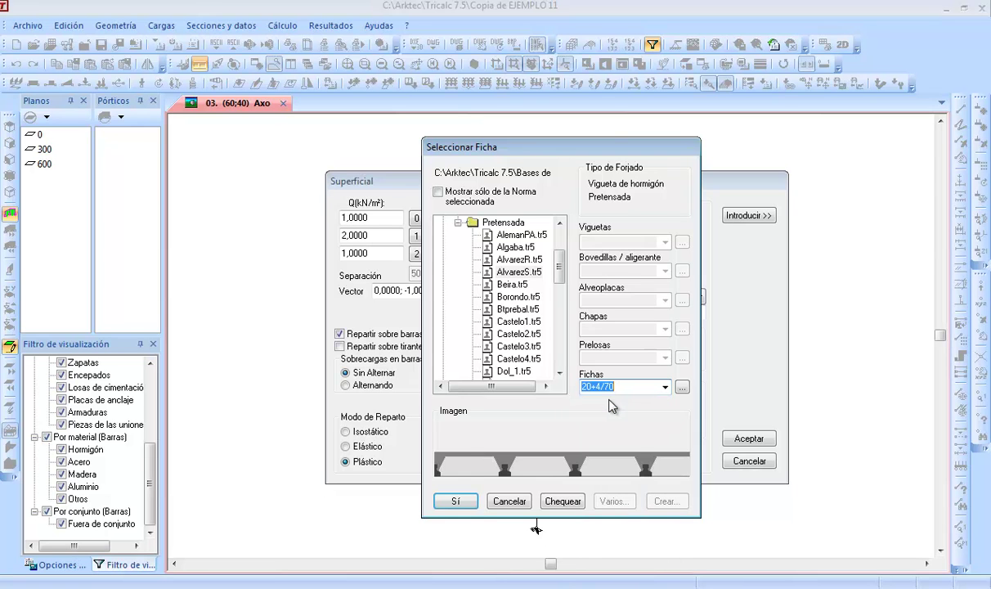
click(456, 501)
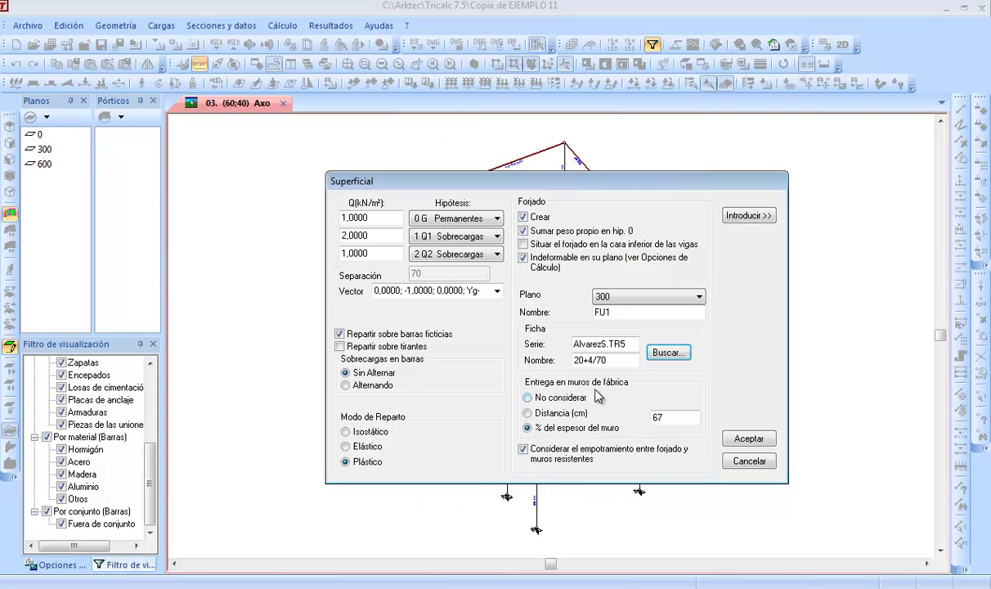
Step: Place slab FU1 over the whole outer contour of plane 300, with its direction along the short rear edge
click(748, 215)
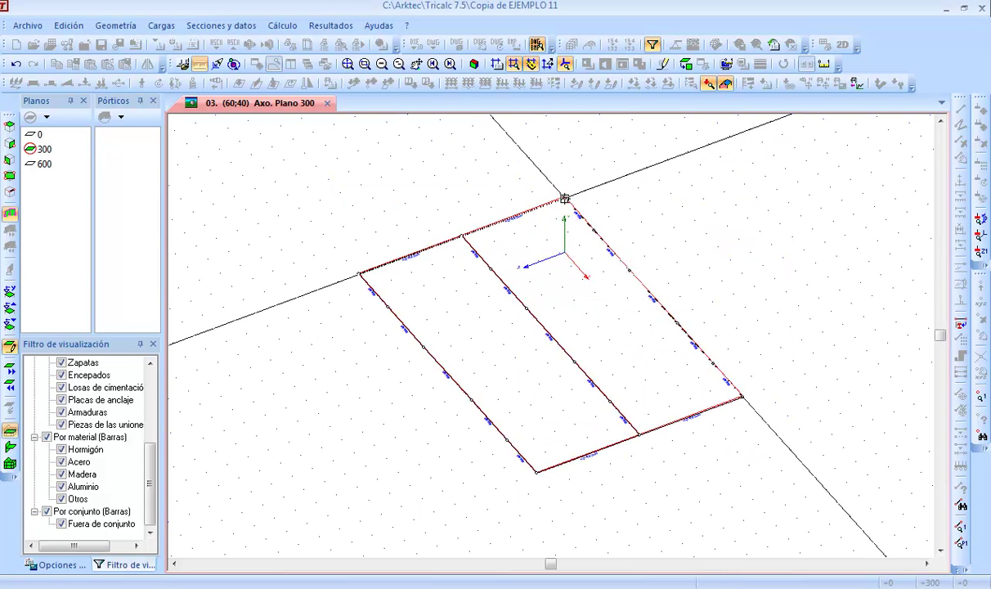
click(745, 396)
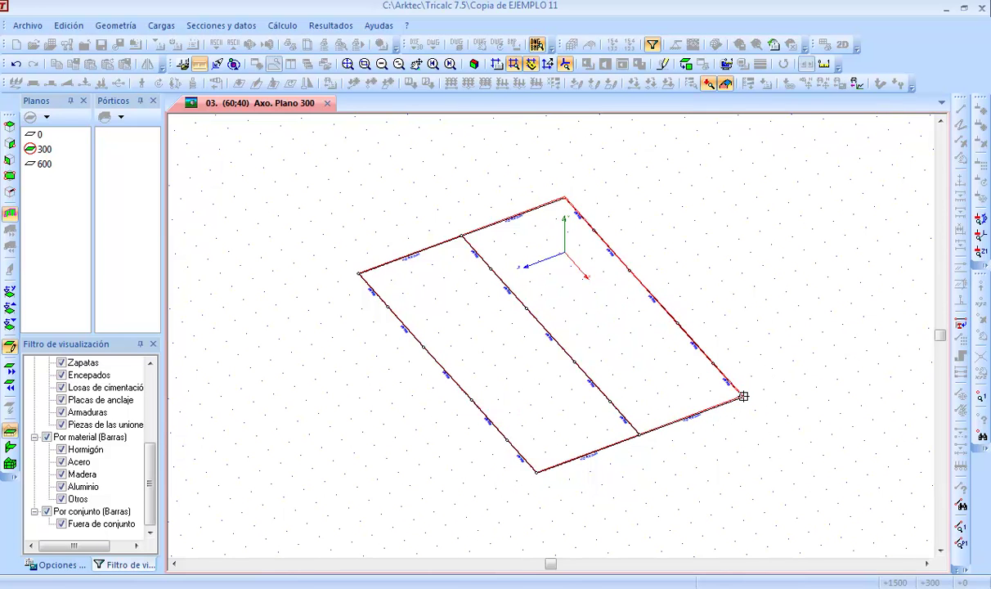
click(536, 472)
click(358, 273)
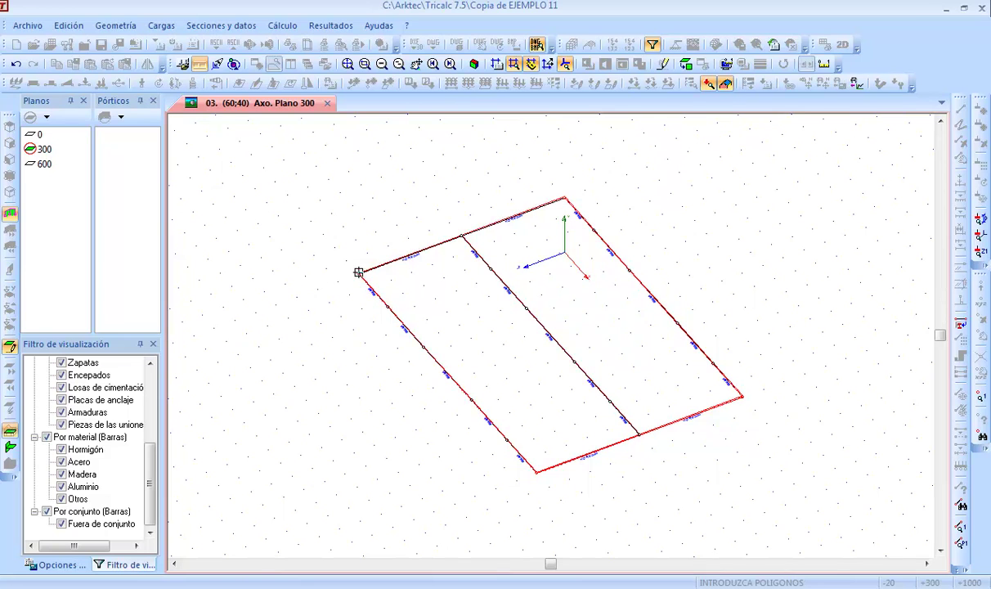
click(566, 197)
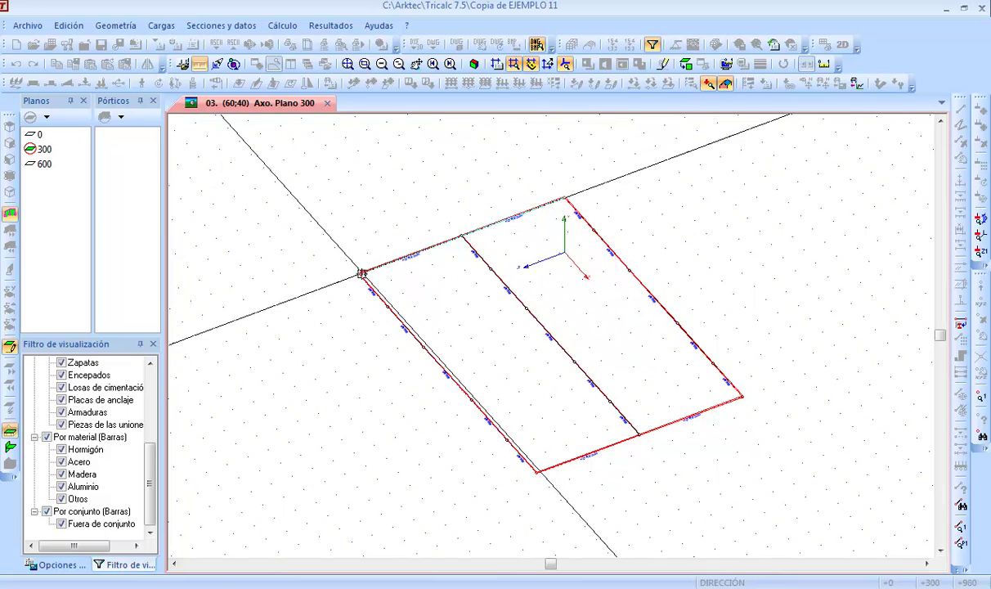
click(358, 274)
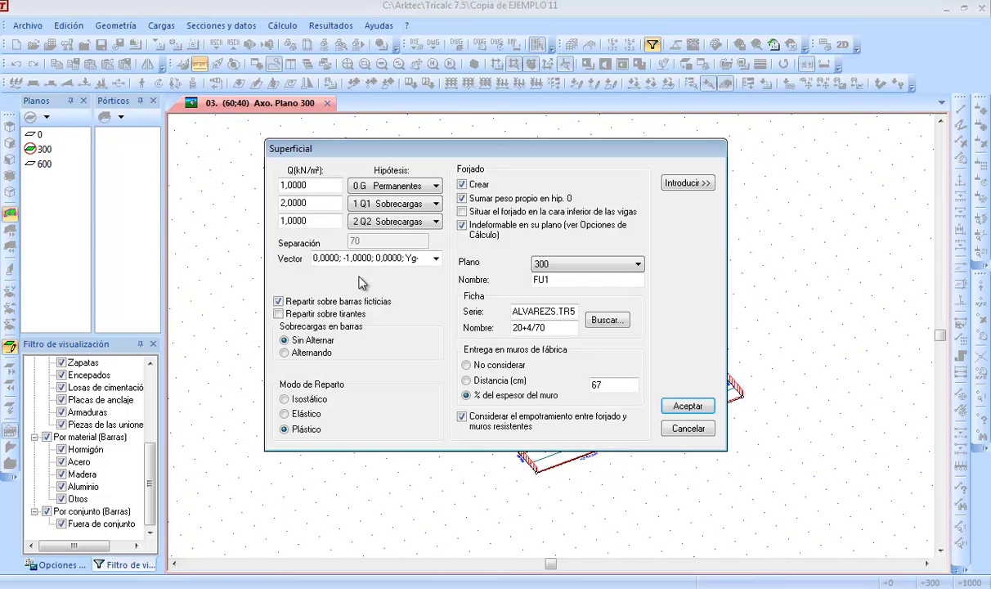
Step: Change the surface load's slab plane to 600 and its name to FU2
click(580, 264)
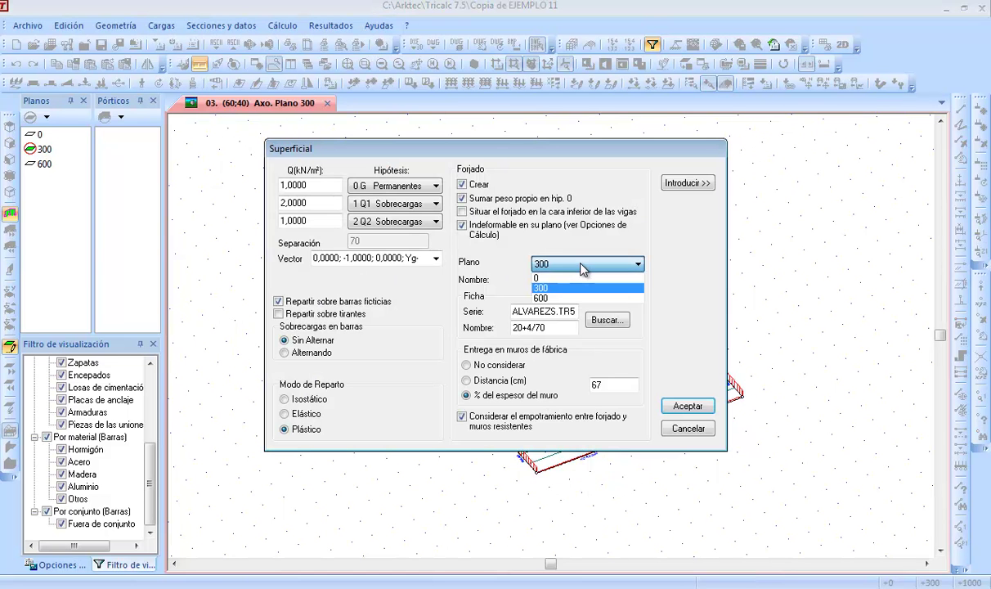
click(578, 299)
click(569, 281)
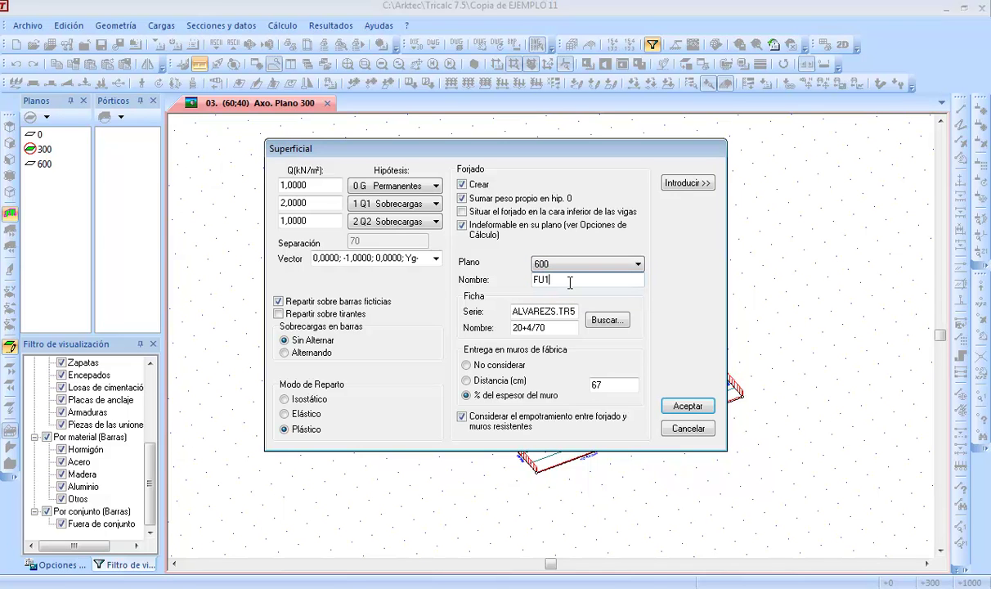
key(BackSpace)
text(2)
Step: Place slab FU2 over the outer contour of plane 600 with its direction along the short rear edge, and finish defining loads
click(687, 184)
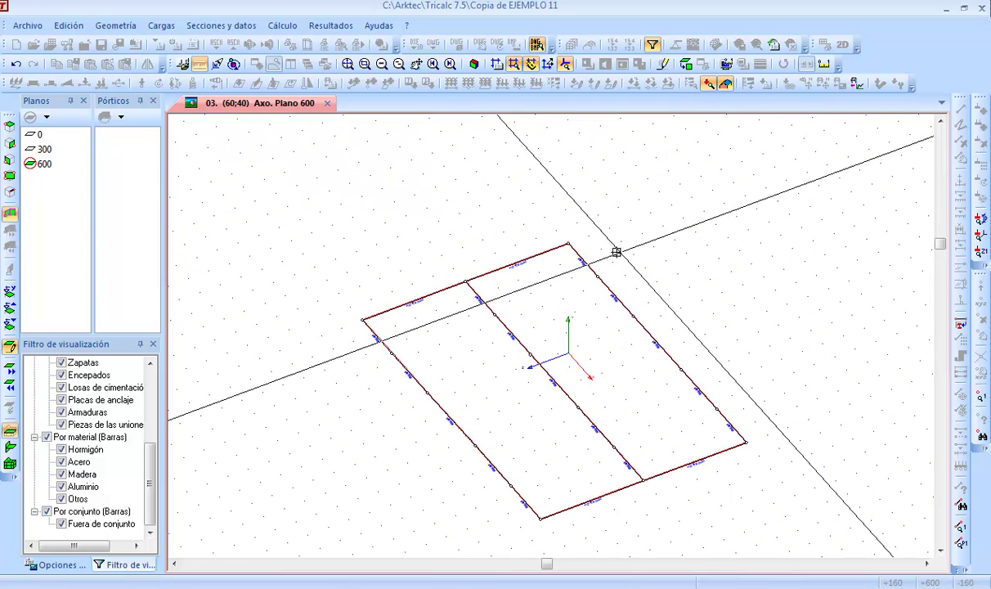
click(568, 245)
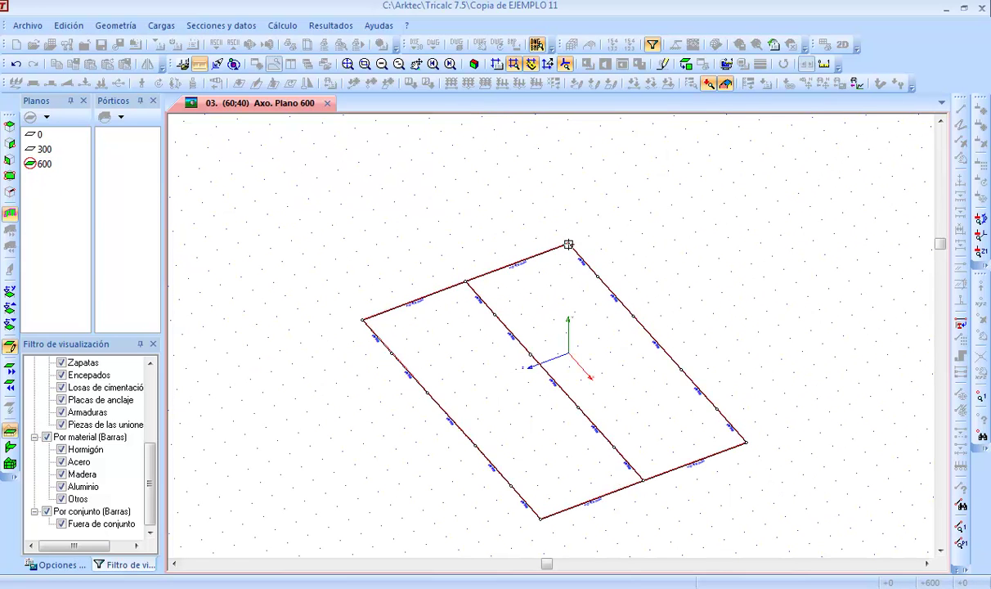
click(746, 444)
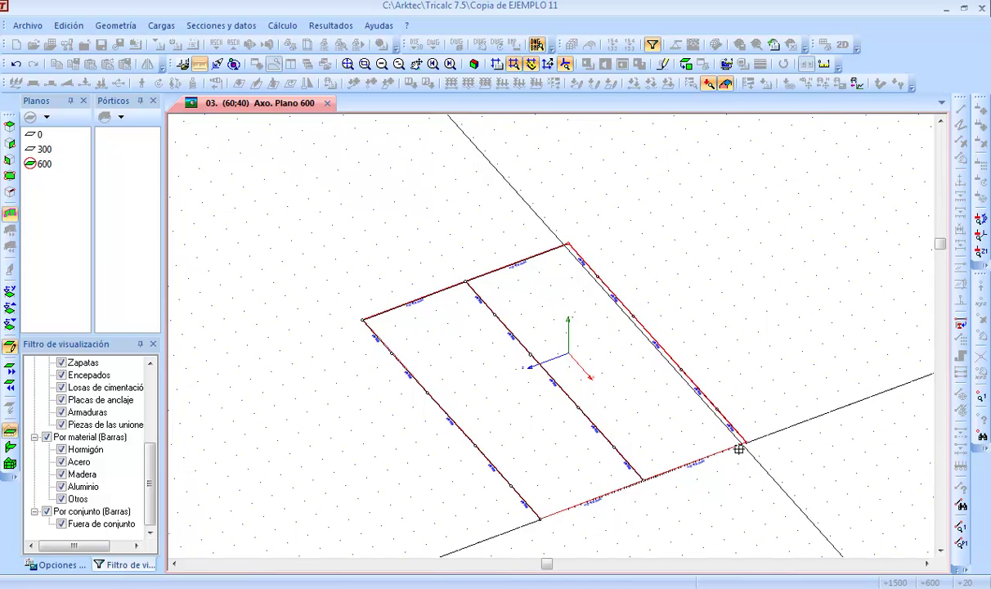
click(539, 517)
click(363, 319)
click(570, 243)
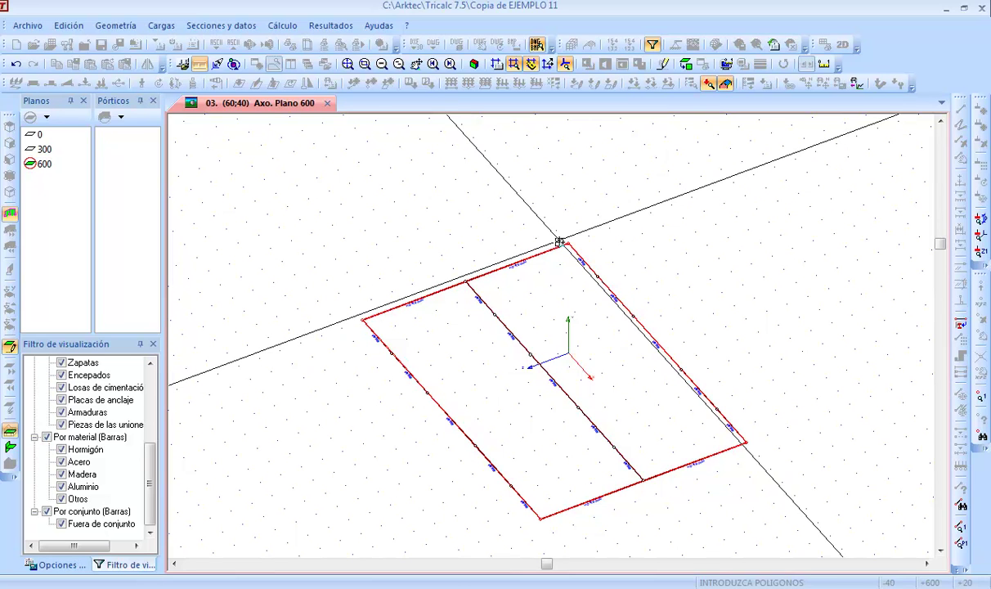
right_click(560, 242)
click(568, 243)
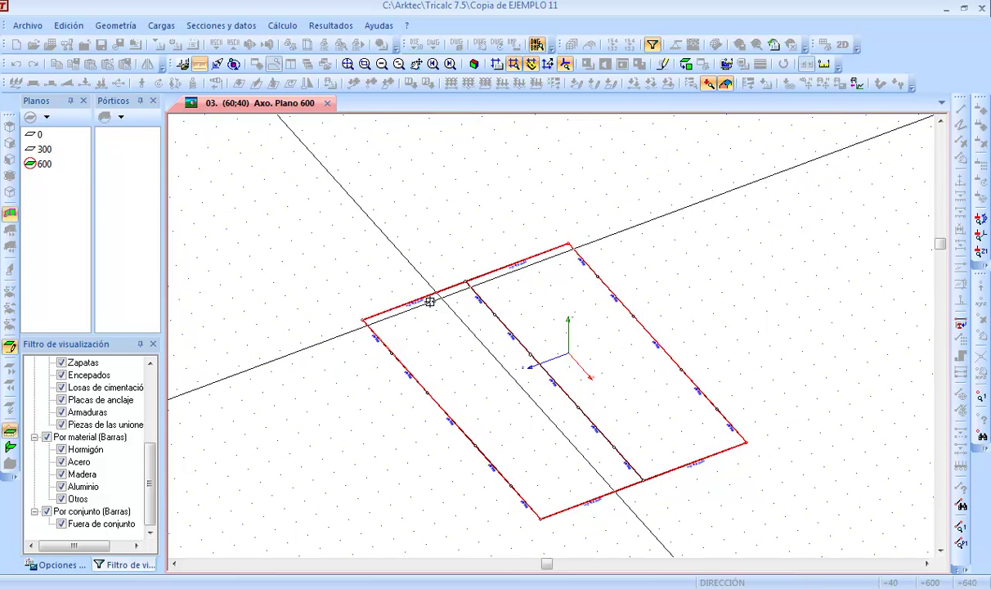
click(365, 318)
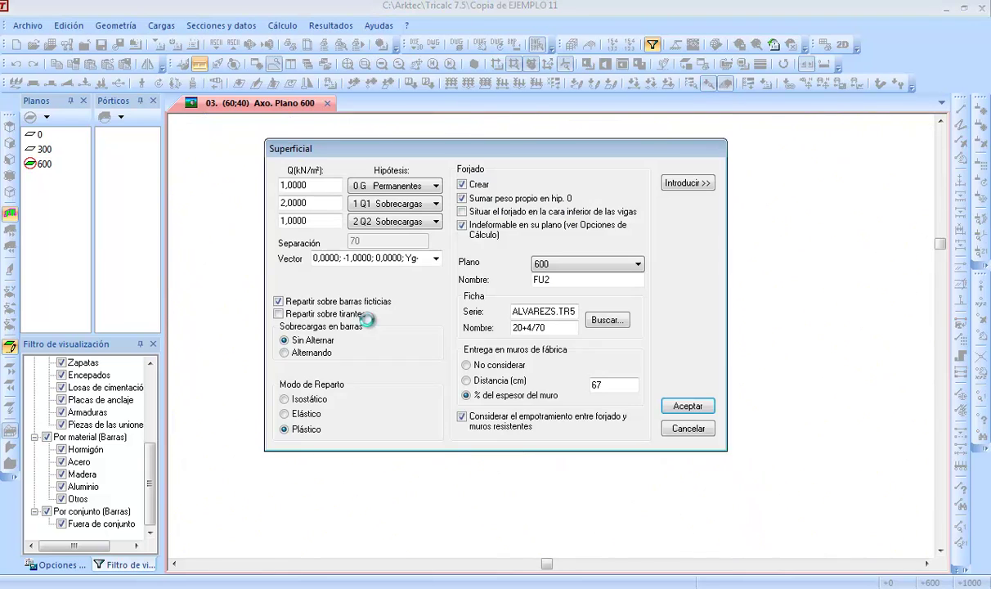
click(688, 405)
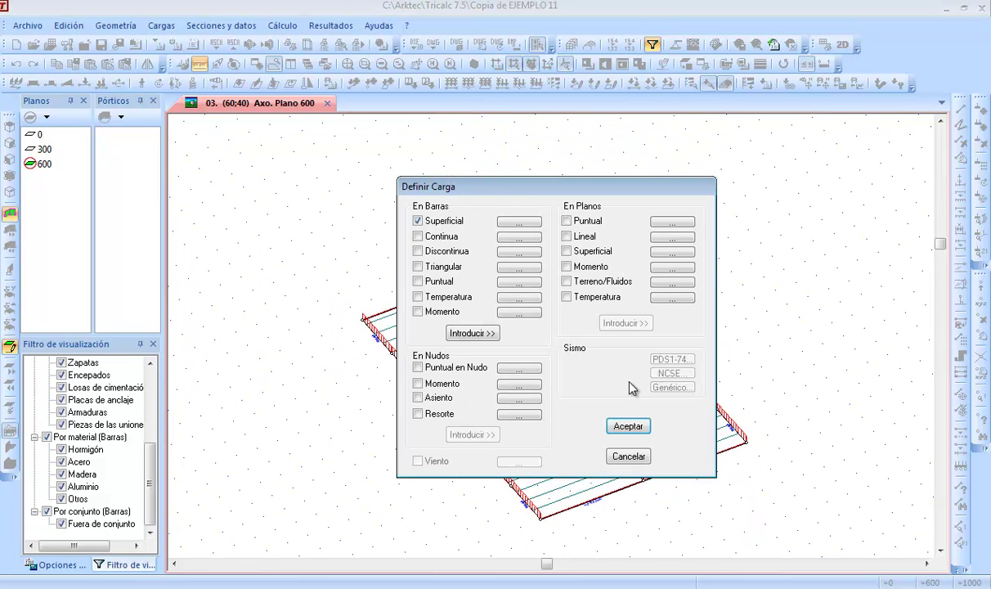
click(628, 426)
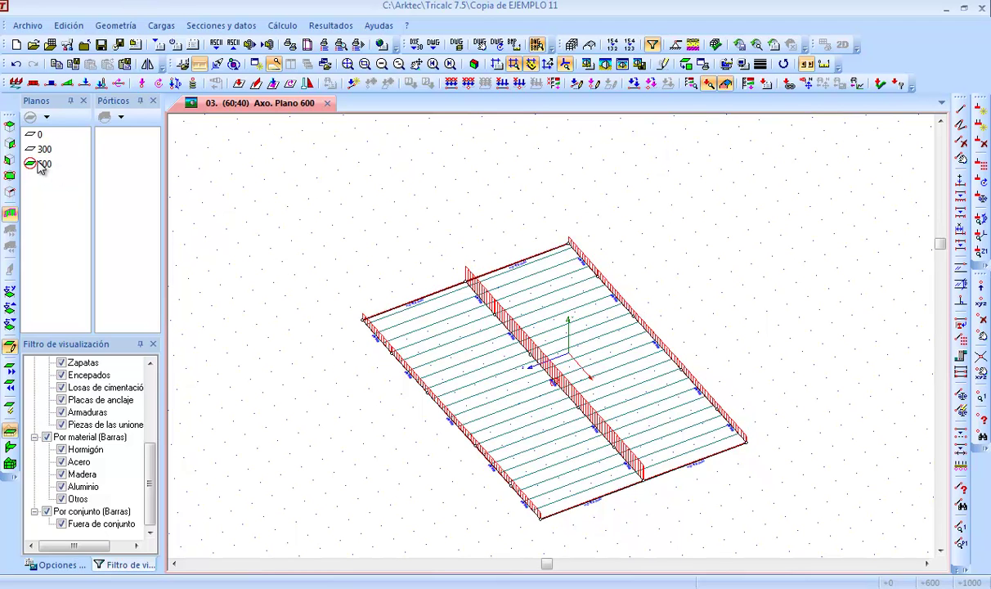
Step: Deactivate the active plane 600 so the whole structure is shown in axonometric view
click(121, 27)
mouse_move(227, 372)
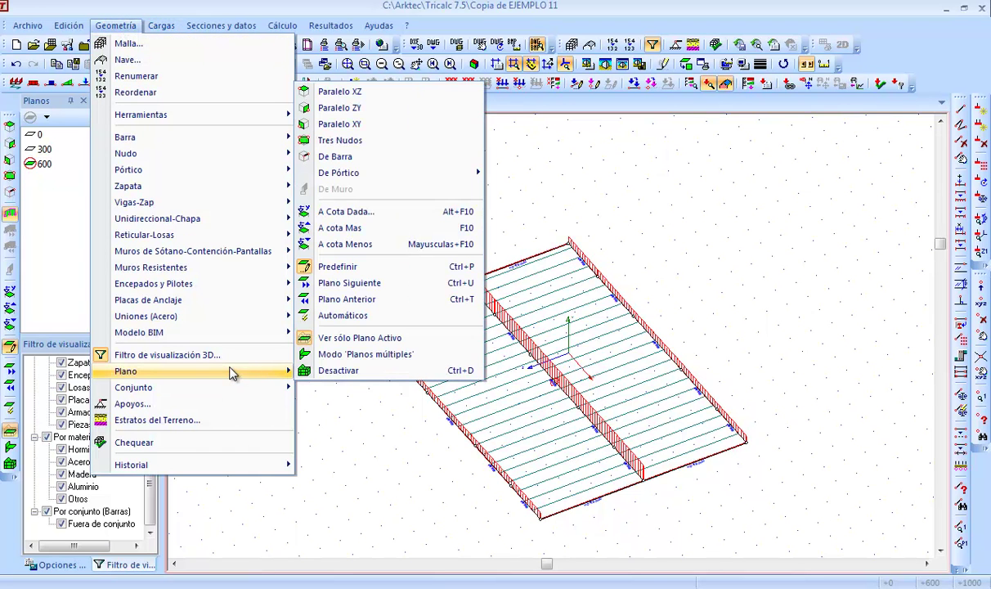
click(335, 372)
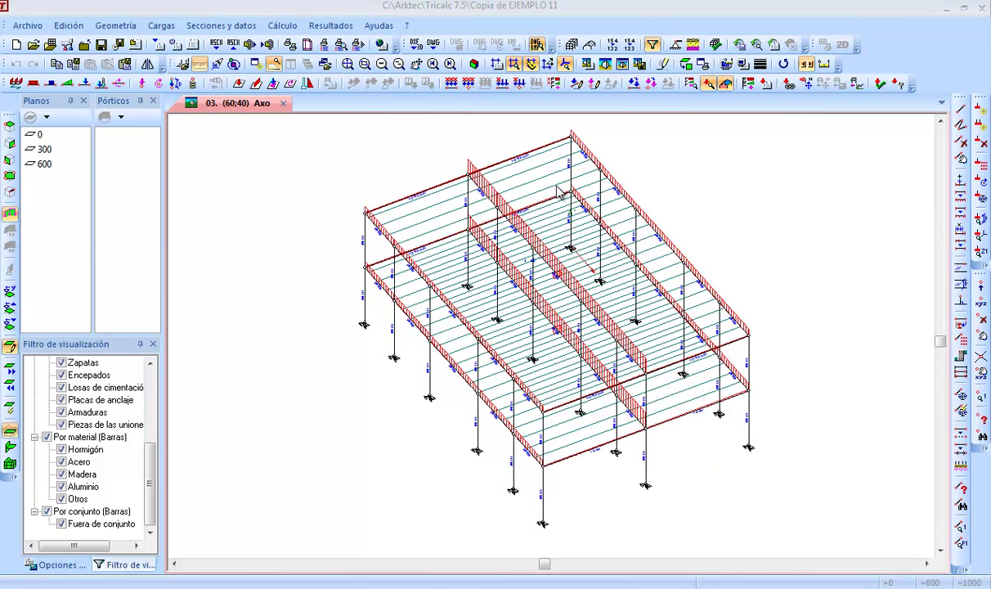
click(119, 21)
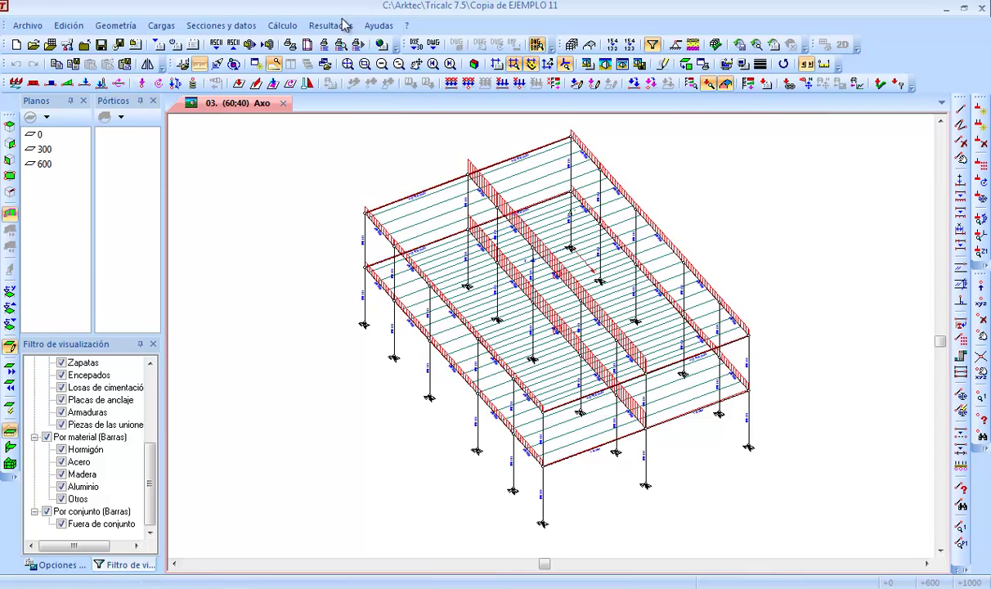
Step: Run the automatic calculation once for one-way slabs and sketches only, re-evaluating the loads of one-way slabs and wind panels
click(283, 27)
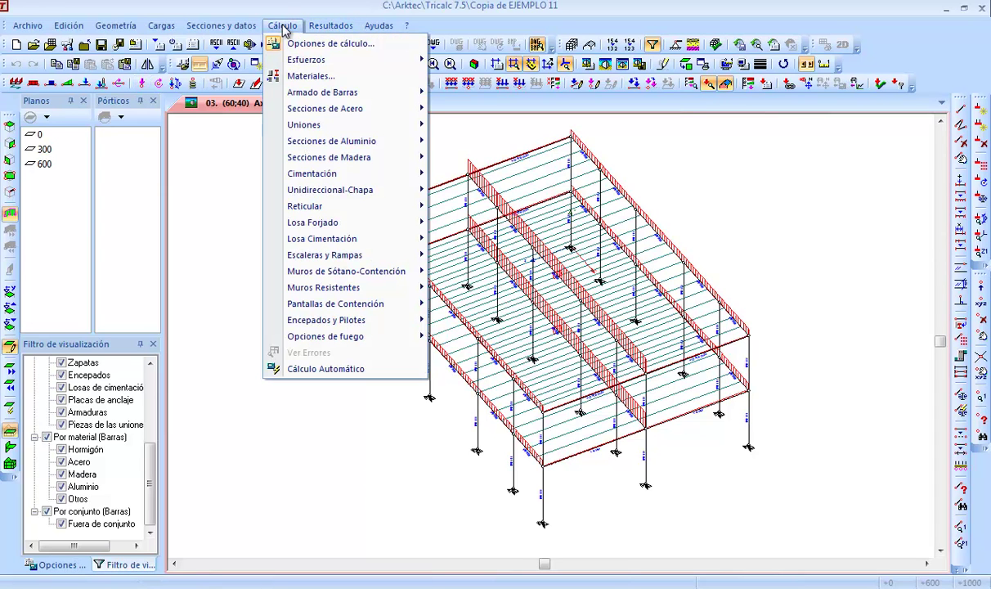
mouse_move(293, 65)
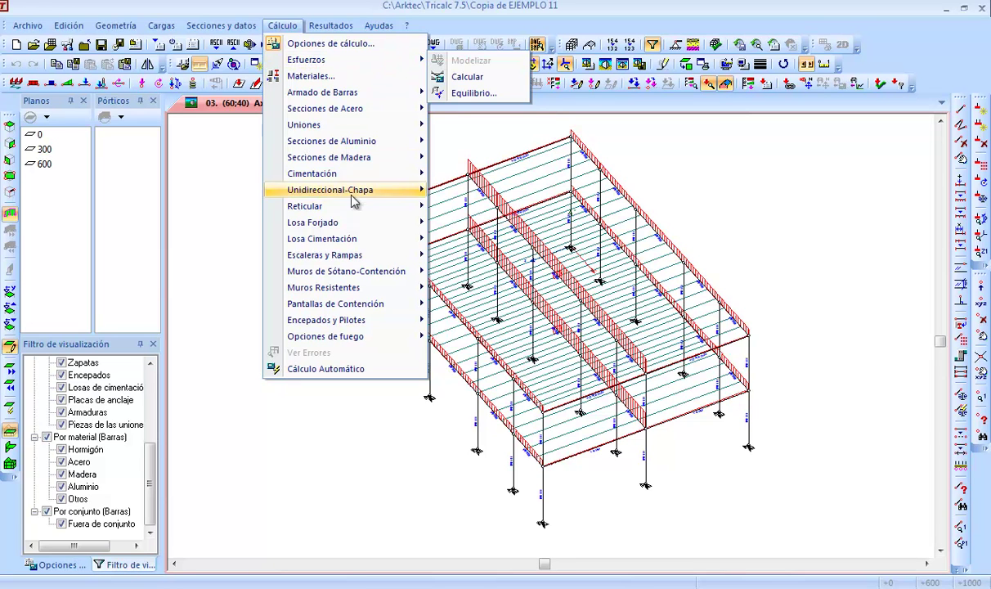
mouse_move(357, 192)
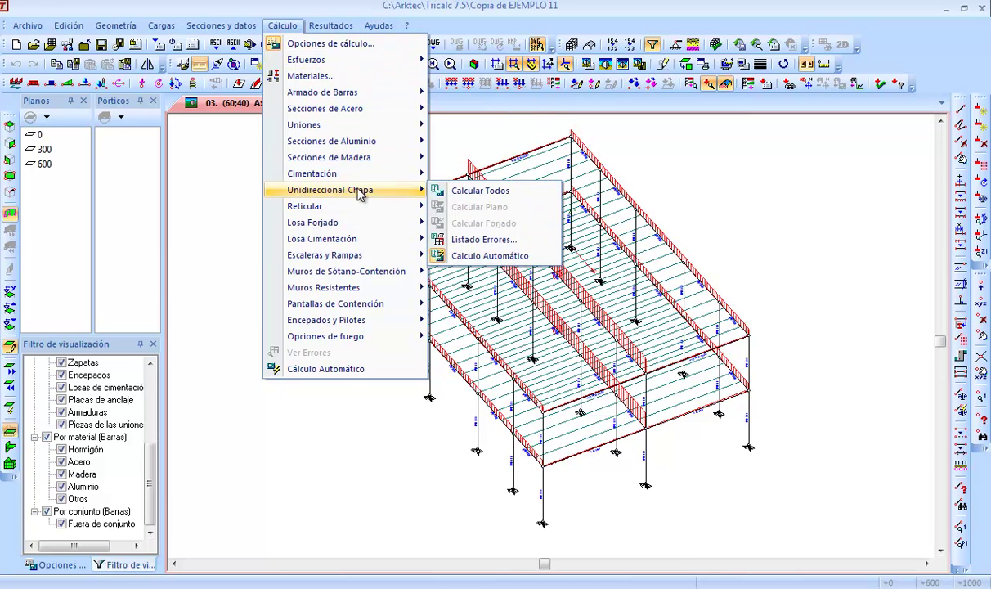
click(347, 369)
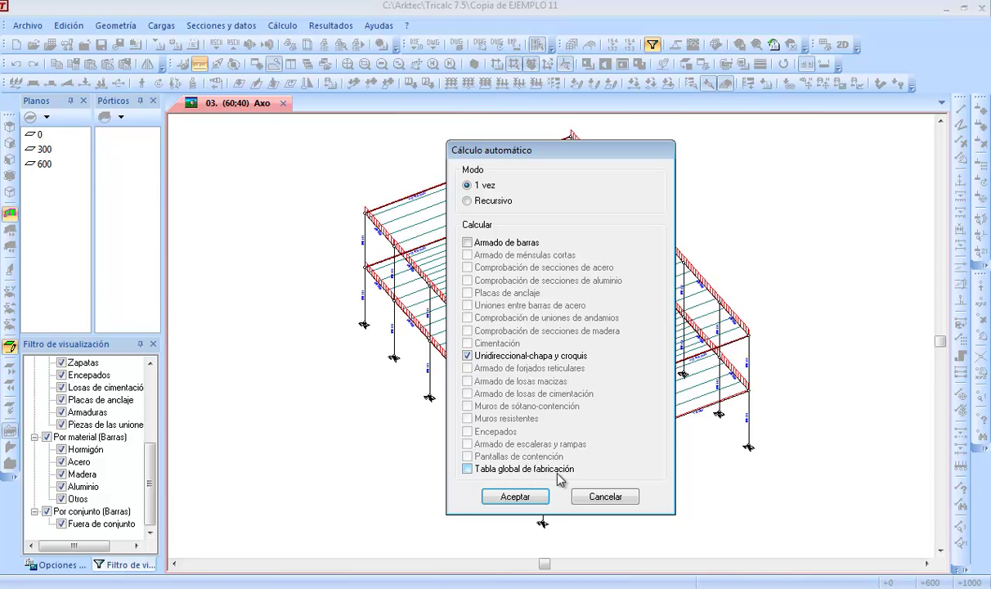
click(515, 497)
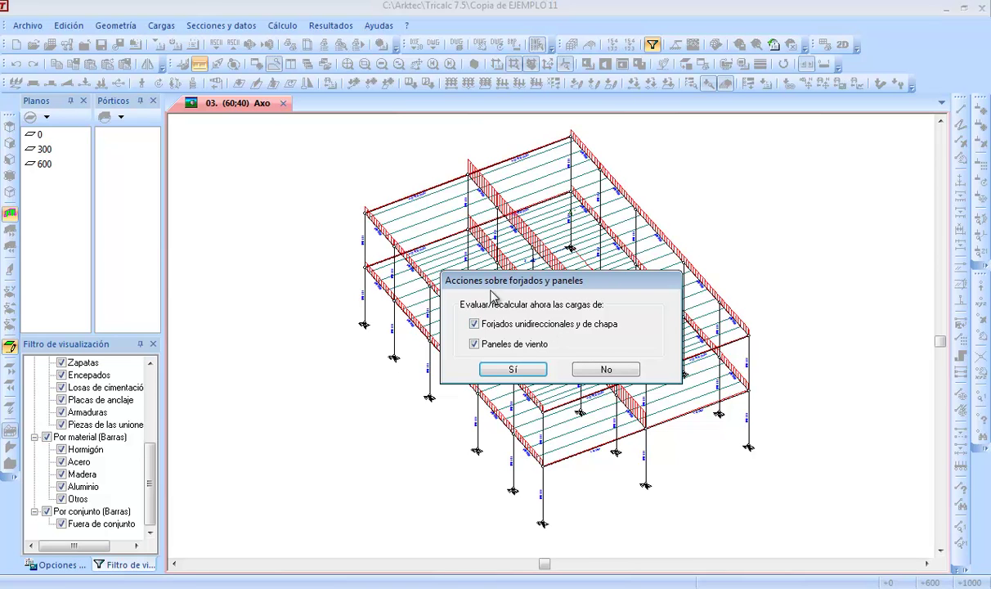
click(520, 370)
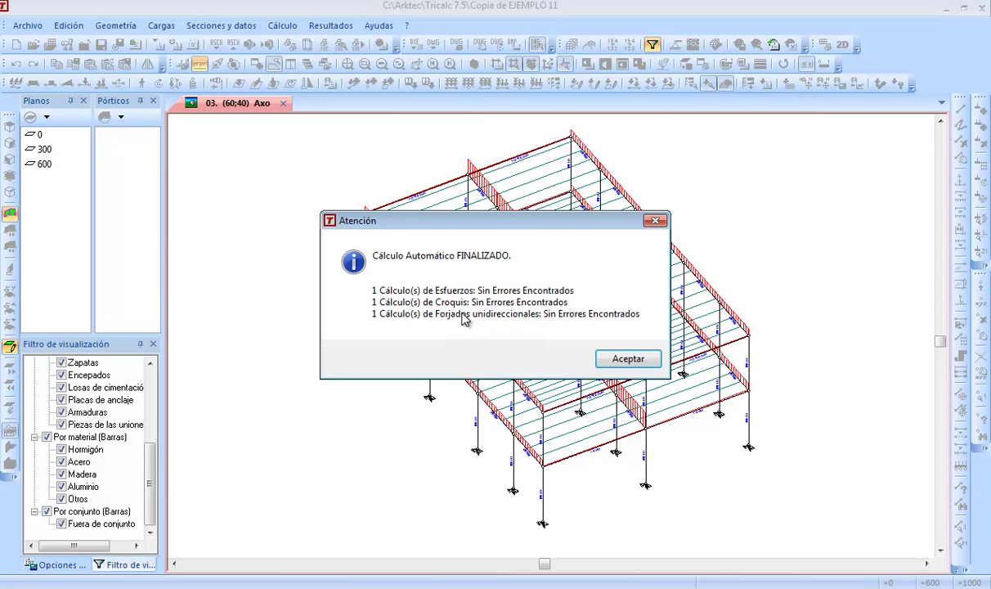
click(627, 358)
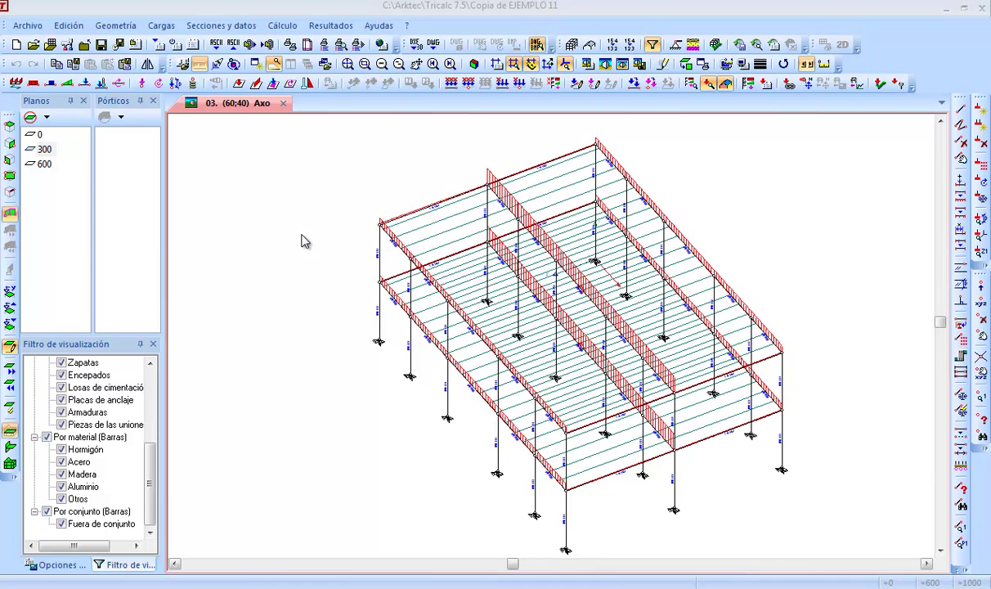
Step: Show the calculated sketch of plane 300
click(337, 27)
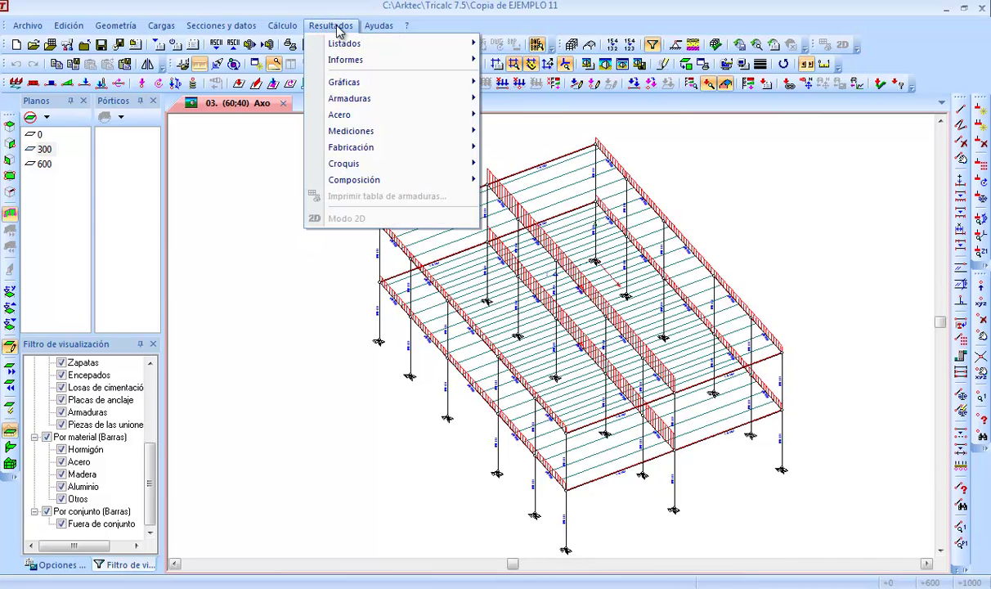
mouse_move(370, 164)
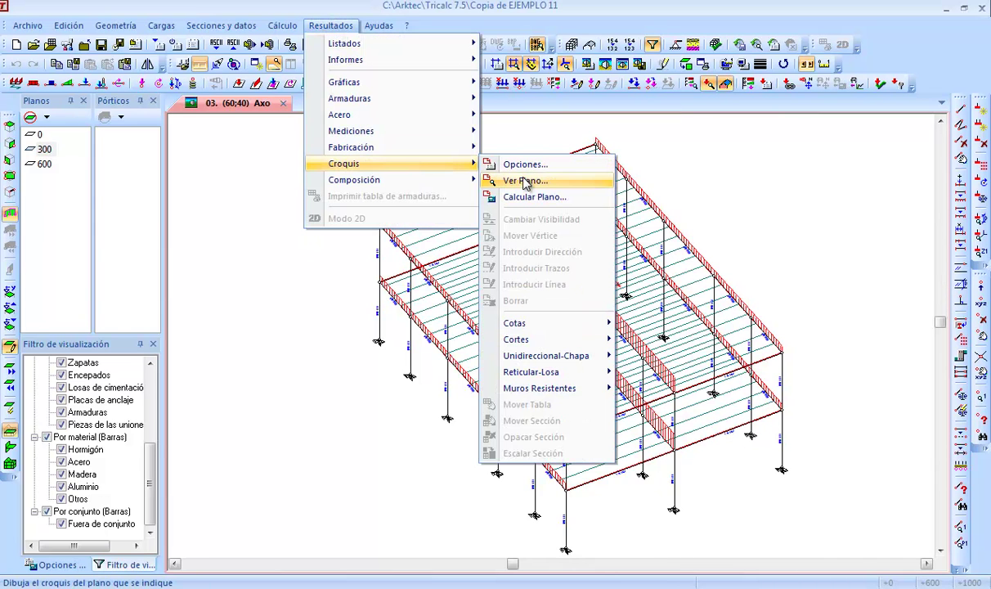
click(524, 182)
click(546, 296)
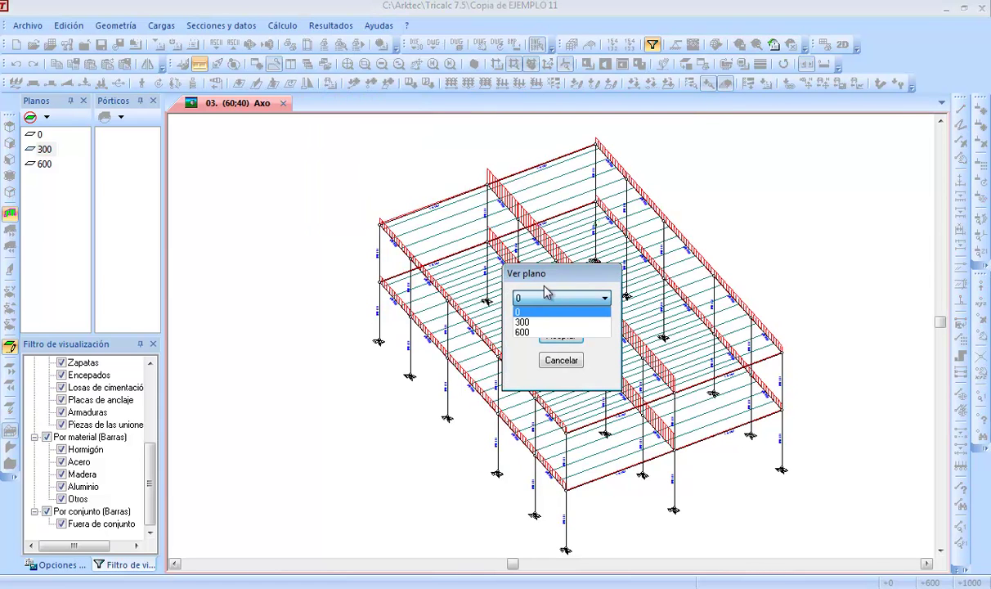
click(547, 322)
click(554, 337)
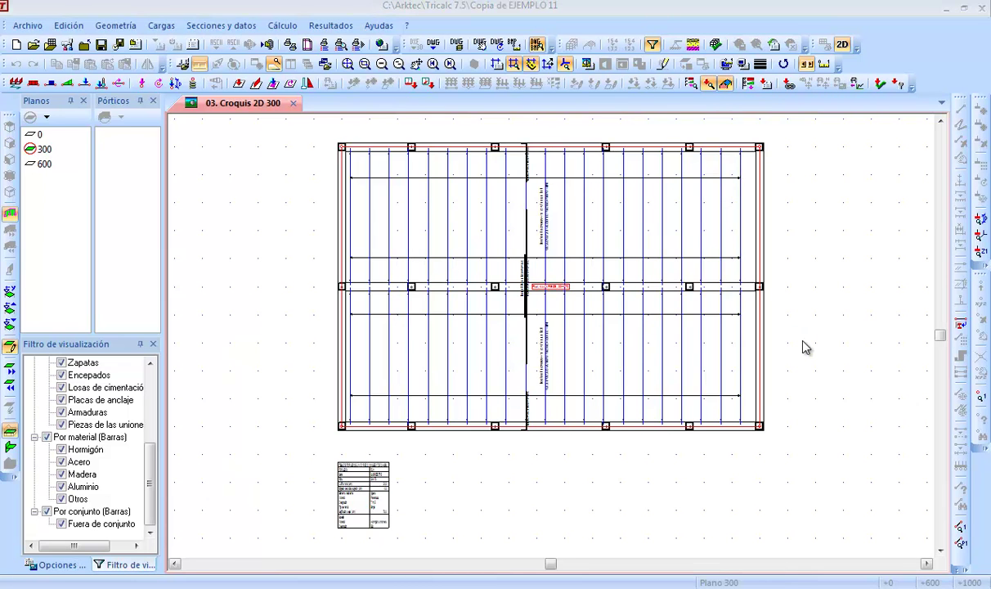
Step: Examine the upper bay of the sketch: the edge beam's negative reinforcement and the joist's moment, shear and length labels
scroll(385, 182, up, 3)
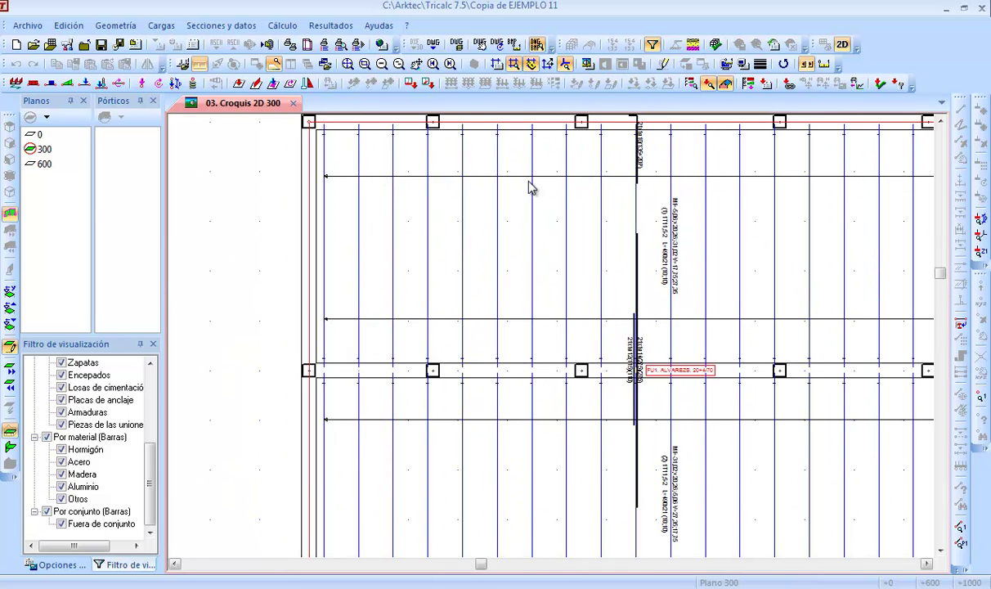
scroll(523, 186, up, 1)
middle_drag(406, 143, 383, 239)
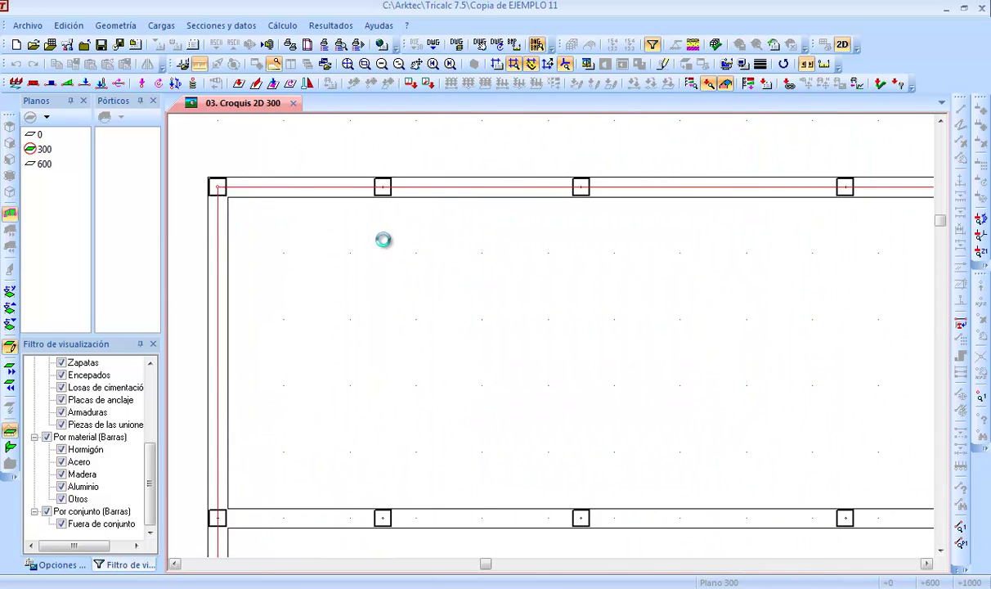
scroll(618, 255, up, 3)
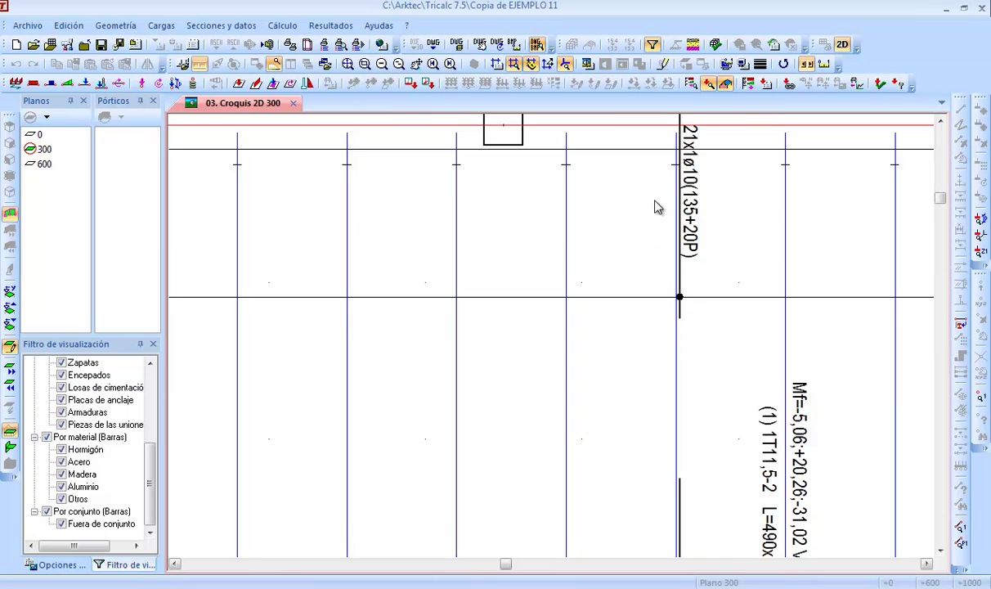
middle_drag(659, 195, 606, 248)
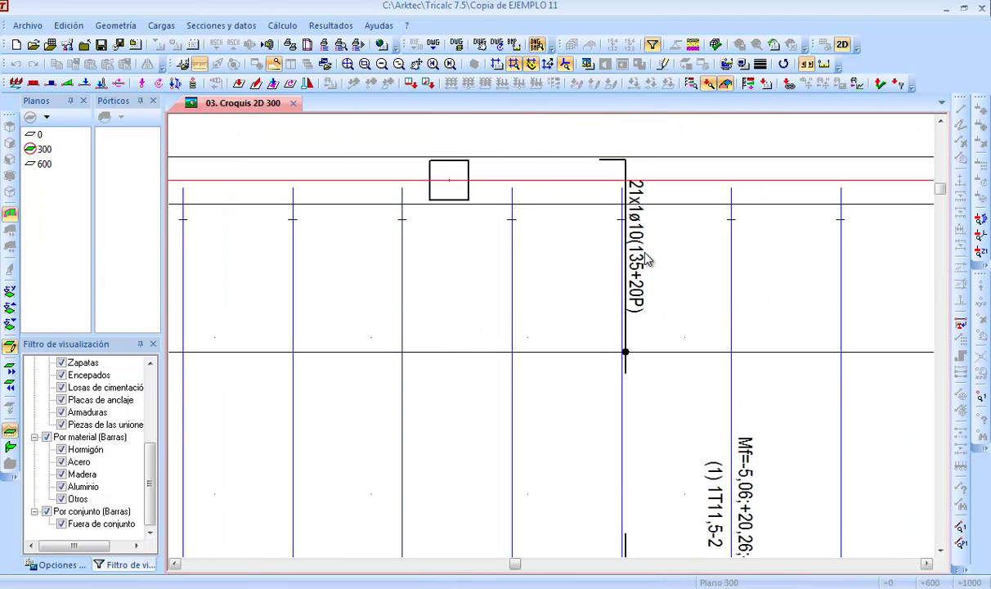
scroll(653, 374, down, 2)
middle_drag(655, 376, 644, 240)
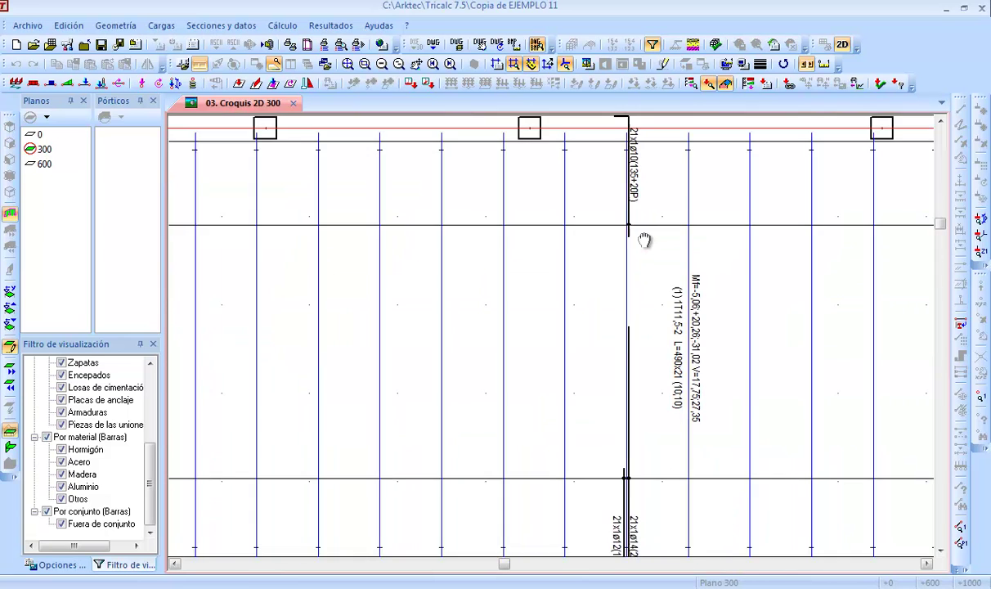
scroll(679, 298, up, 2)
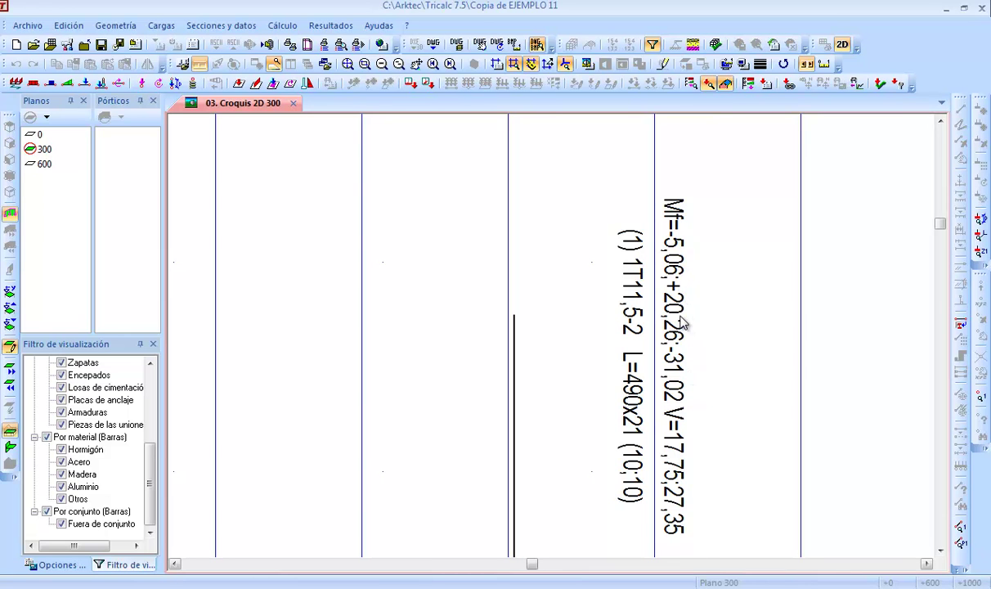
scroll(690, 294, down, 2)
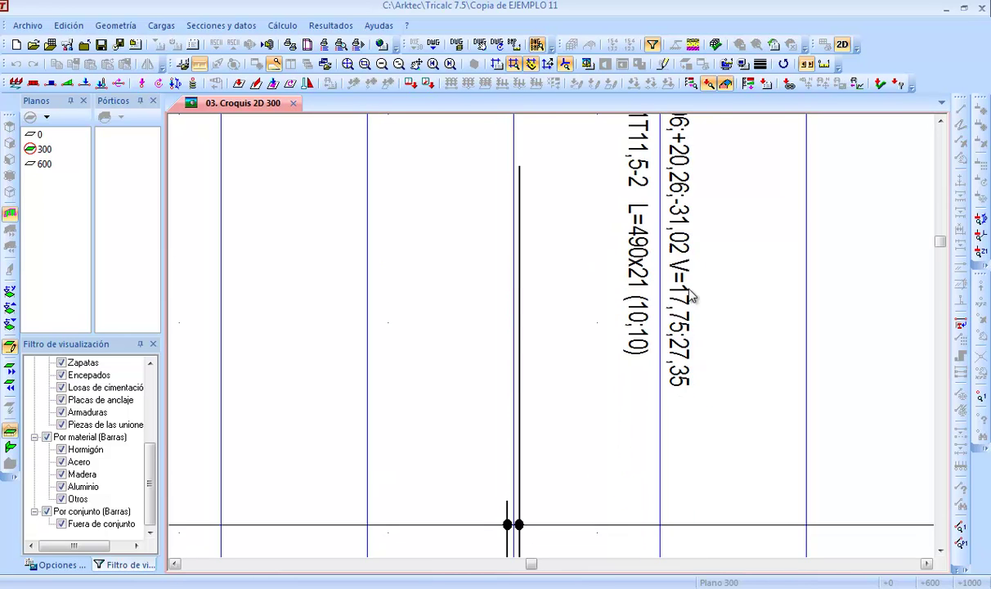
scroll(696, 347, up, 2)
Step: Examine the reinforcement over the central beam, along the lower edge beam and in the joist labels of the lower bay
middle_drag(634, 437, 677, 214)
middle_drag(668, 443, 685, 222)
scroll(685, 360, down, 2)
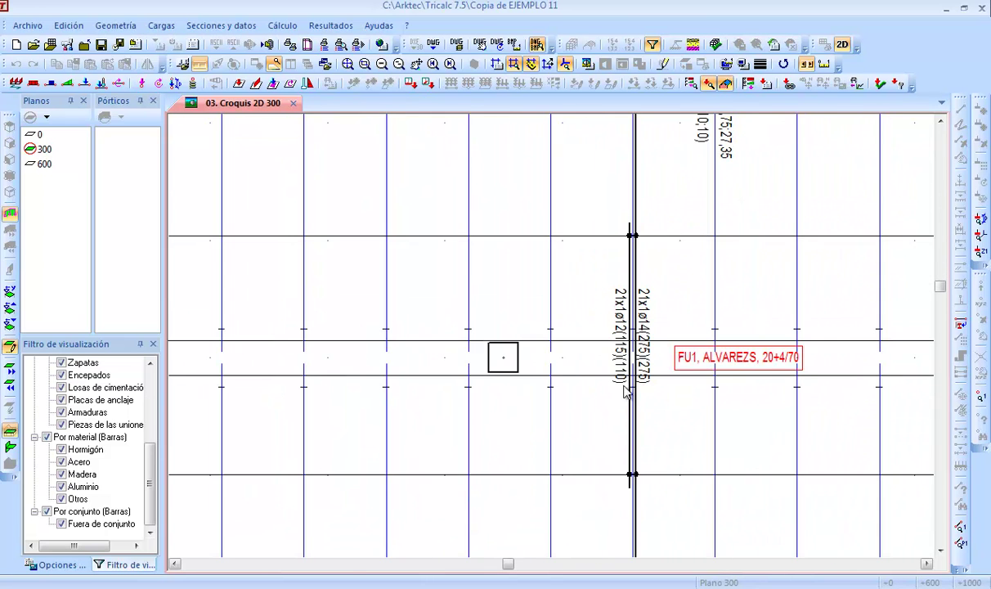
middle_drag(679, 428, 697, 254)
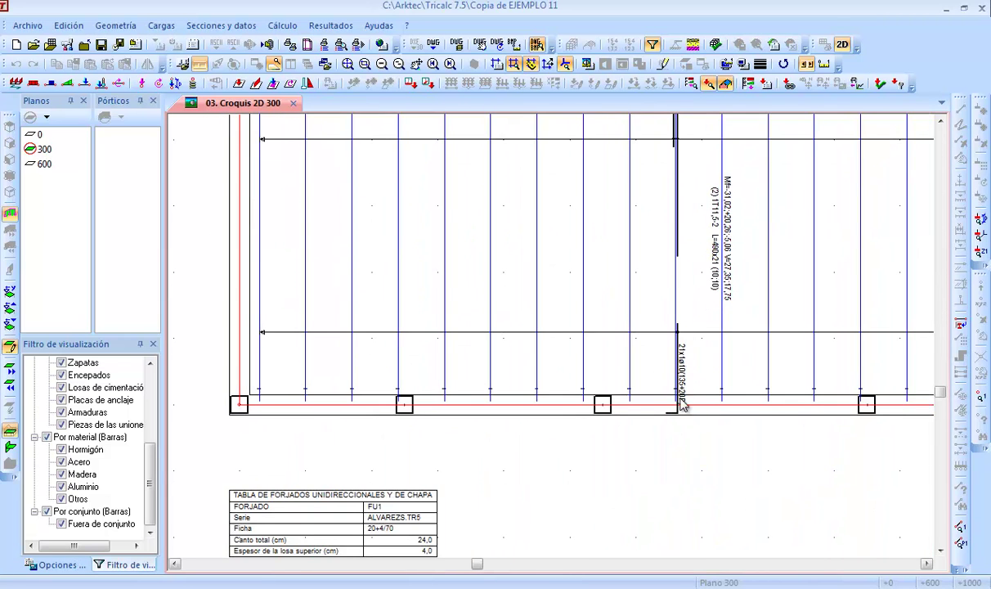
scroll(685, 387, up, 2)
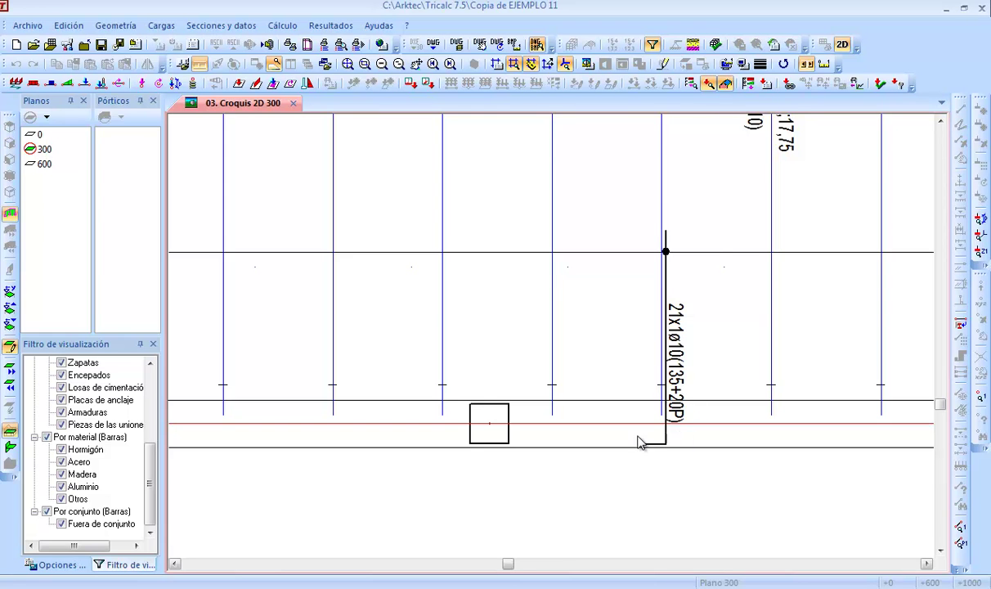
middle_drag(707, 230, 635, 413)
middle_drag(721, 197, 709, 319)
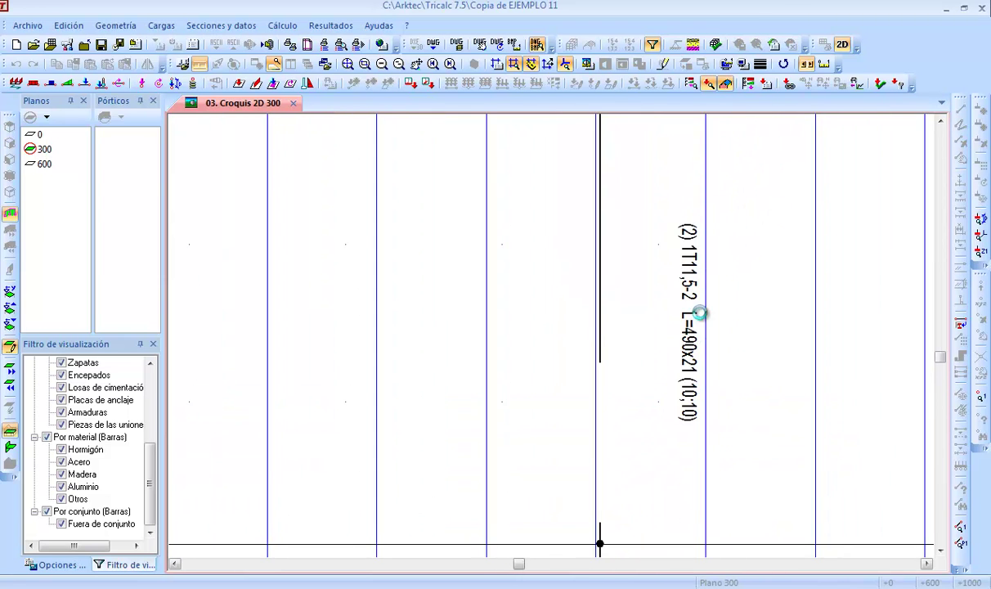
Step: Examine the one-way slab table below the plan, and return to the full sketch of plane 300
scroll(687, 251, down, 3)
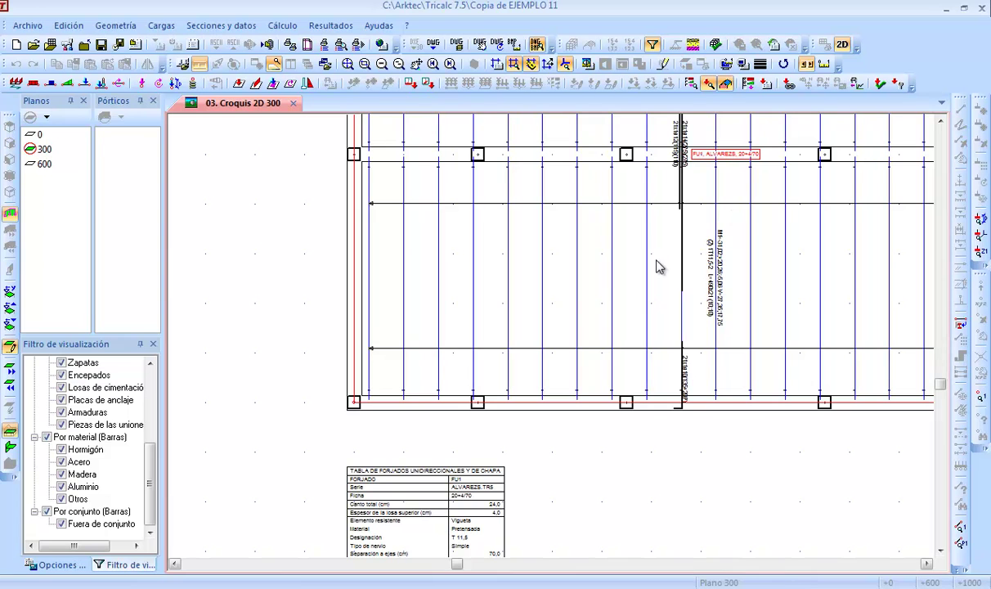
middle_drag(472, 395, 522, 263)
scroll(490, 403, up, 3)
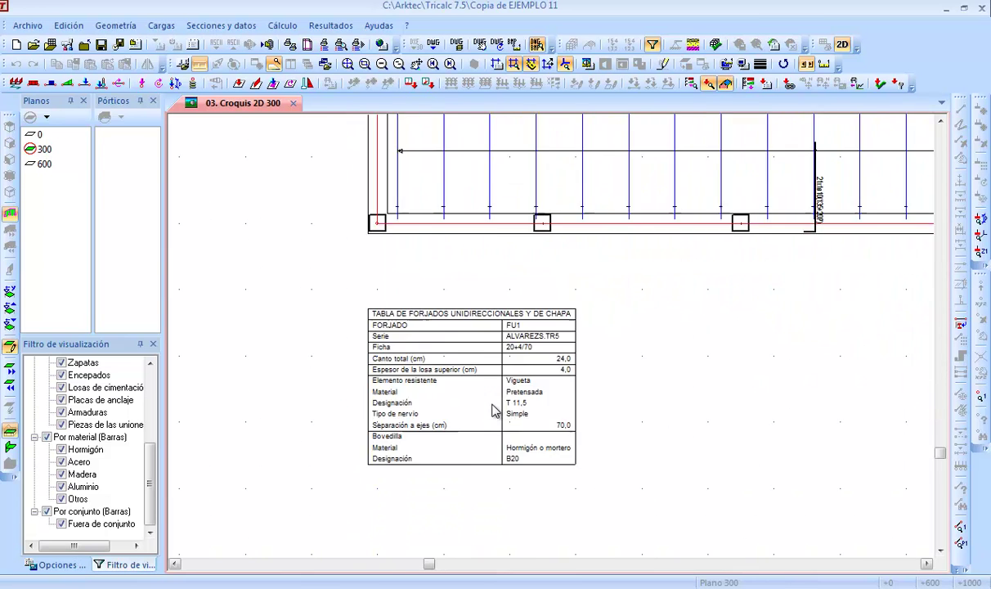
middle_drag(462, 396, 566, 337)
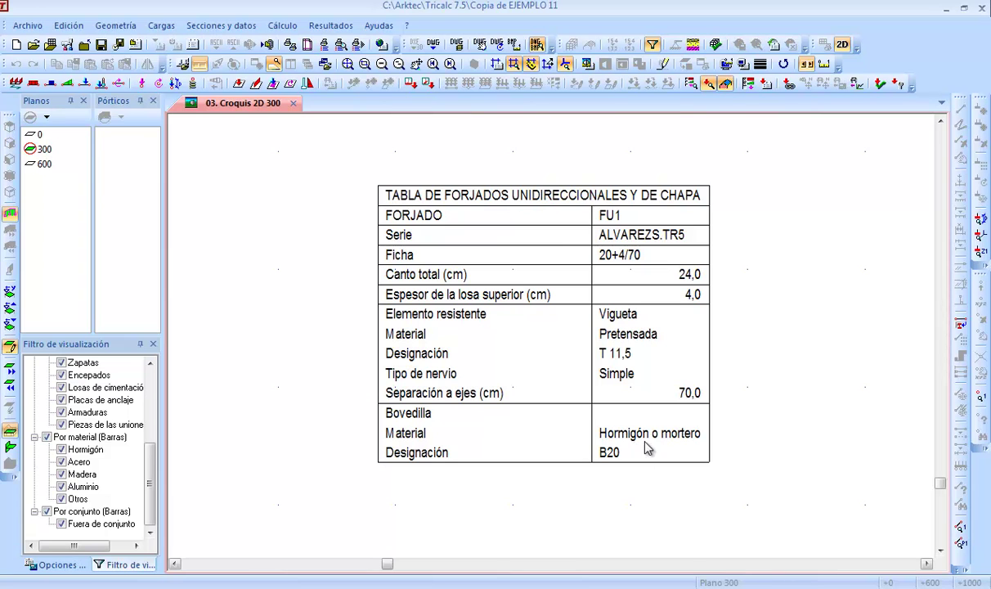
scroll(787, 185, down, 2)
scroll(715, 266, up, 3)
mouse_move(715, 265)
middle_down()
mouse_move(601, 346)
mouse_move(629, 382)
middle_up()
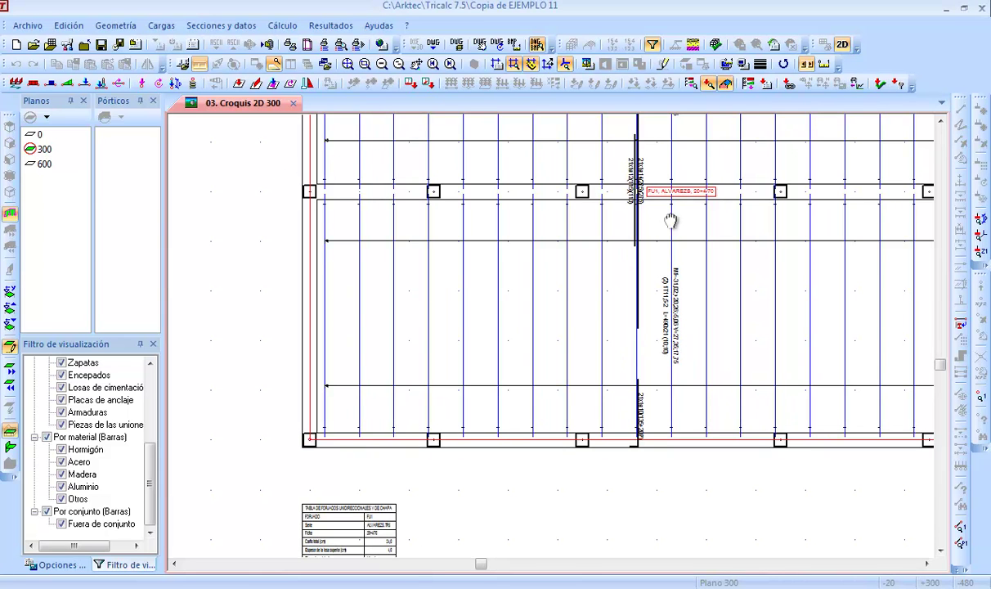
scroll(671, 221, down, 5)
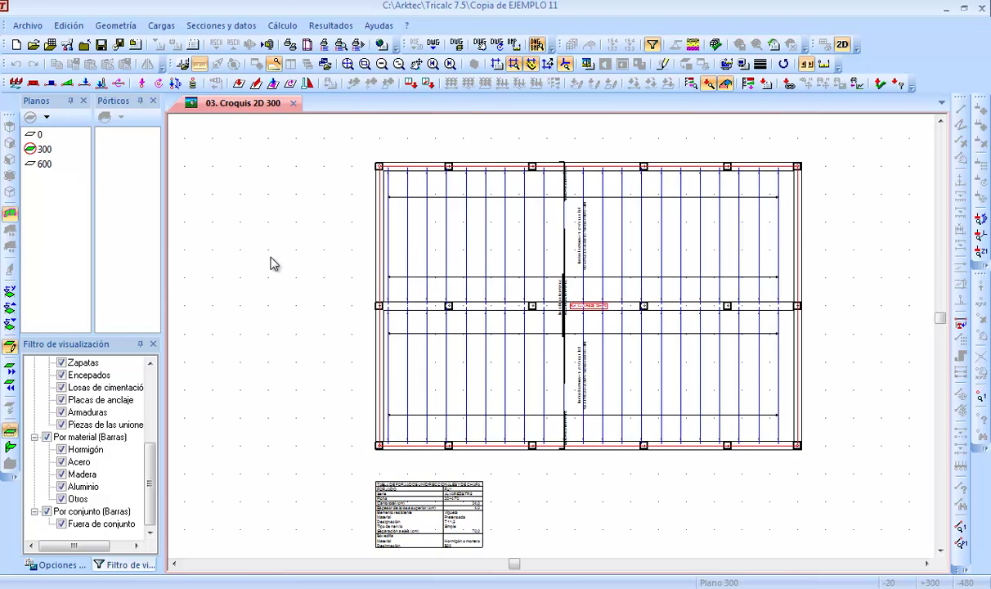
Step: Define section XX-YY horizontally across the whole upper bay, with scale factors 1,00 and 2,00, and place it above the plan
right_click(288, 259)
mouse_move(340, 204)
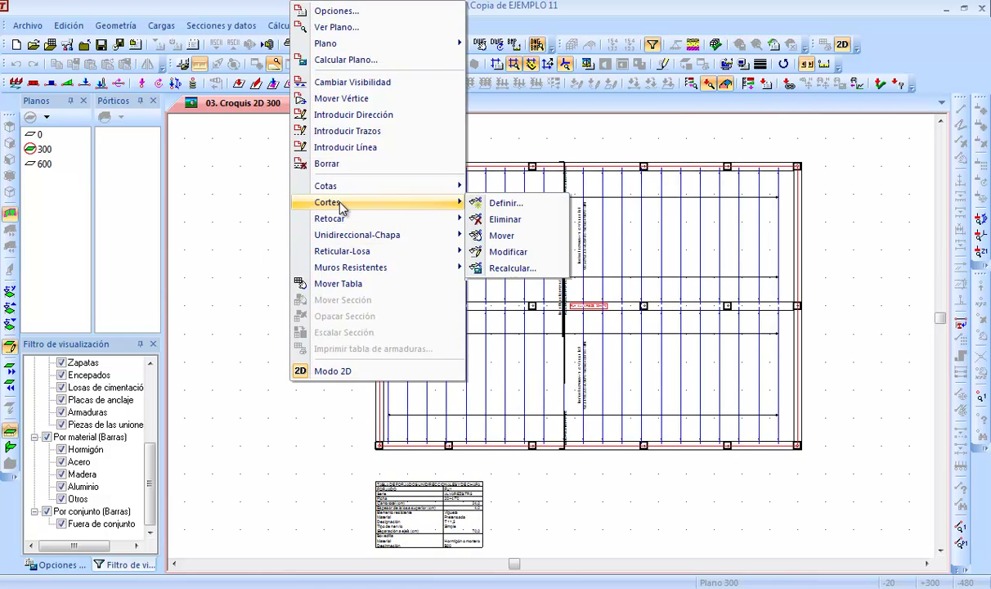
click(513, 204)
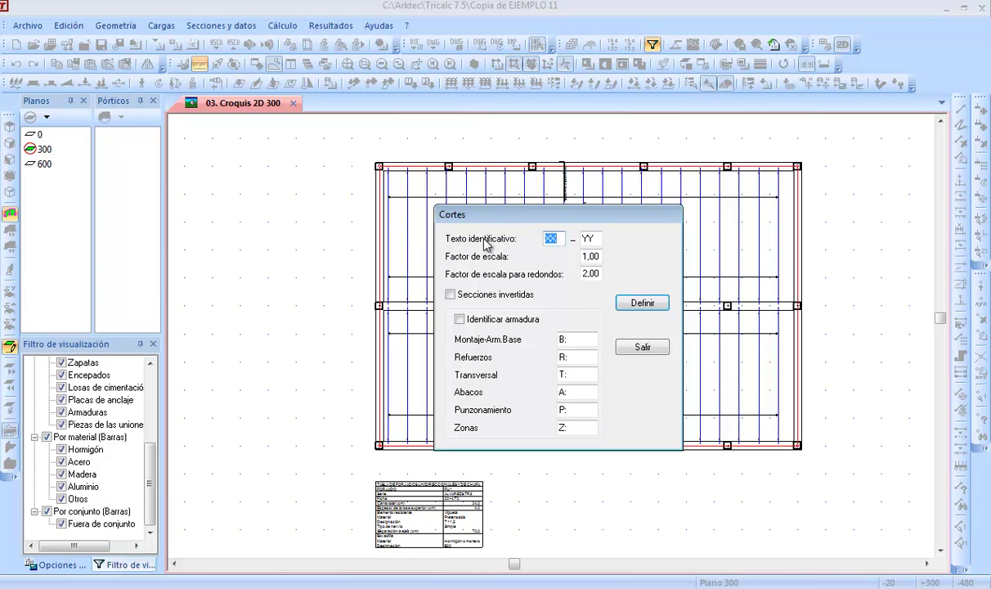
click(649, 302)
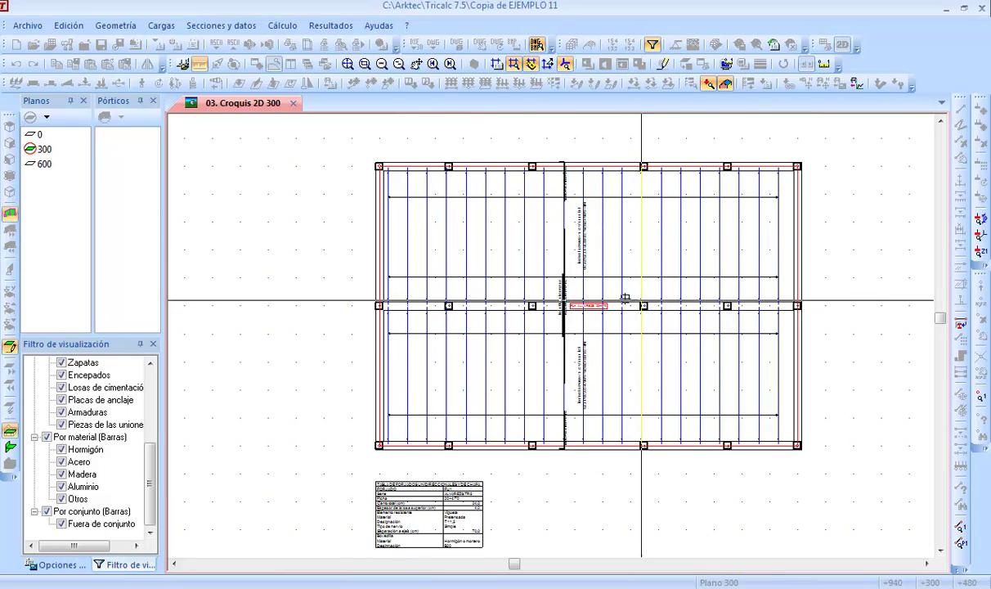
click(325, 233)
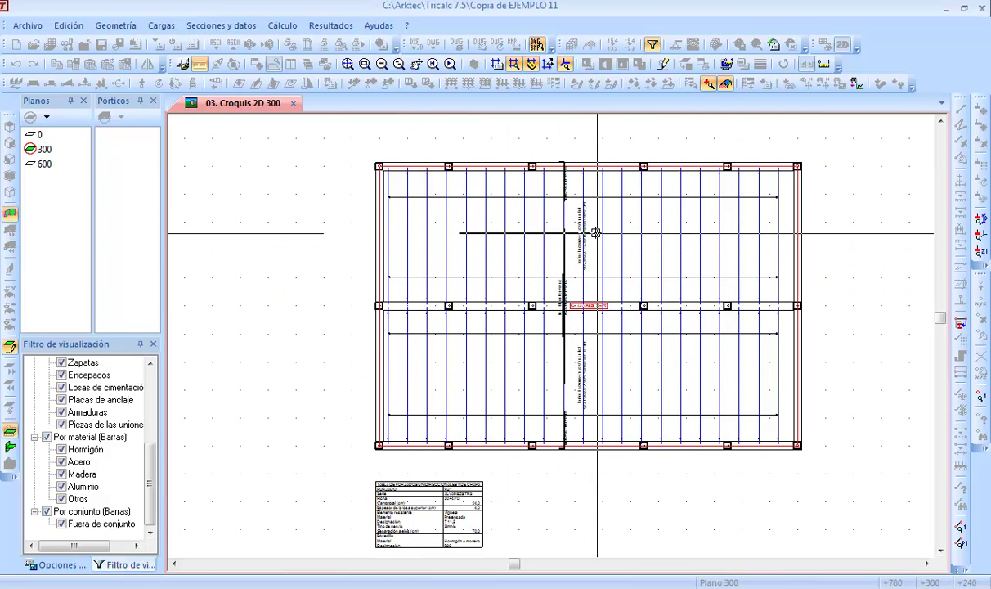
click(860, 234)
middle_drag(841, 188, 847, 354)
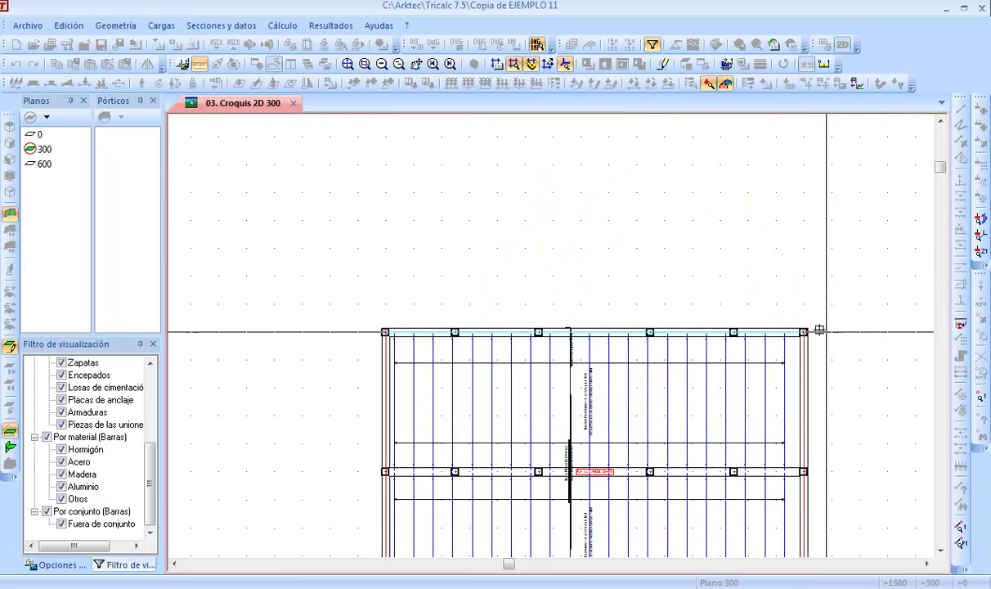
click(386, 196)
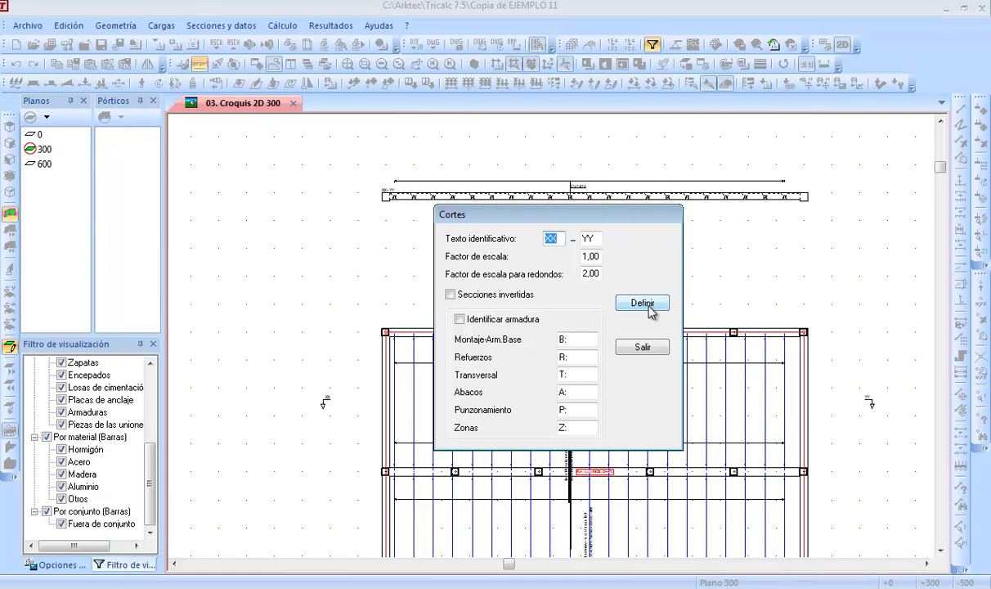
click(643, 346)
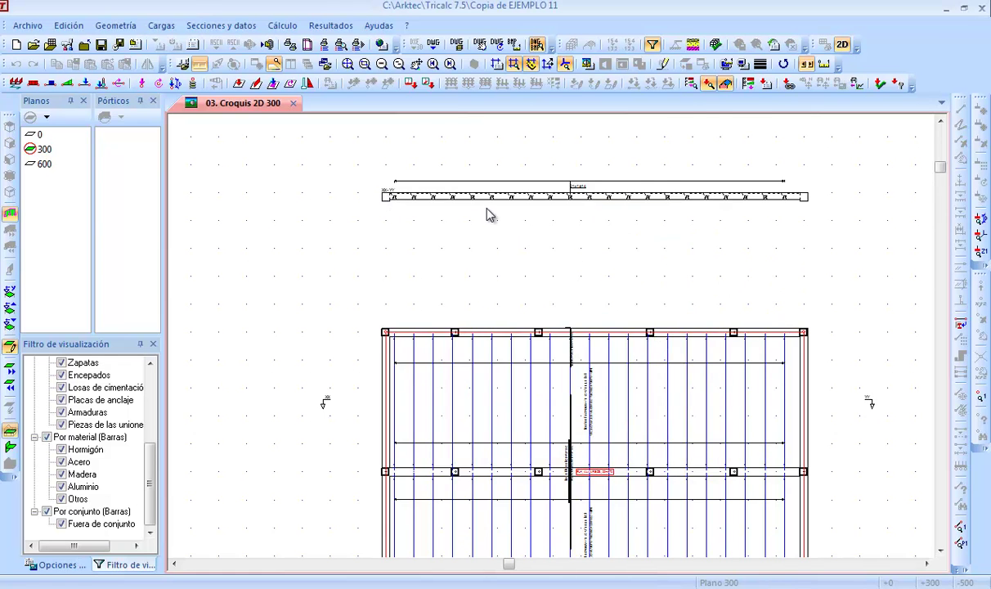
Step: Examine section XX-YY along its length: the edge beam, the joists, the infill blocks and the top reinforcement
scroll(484, 213, up, 3)
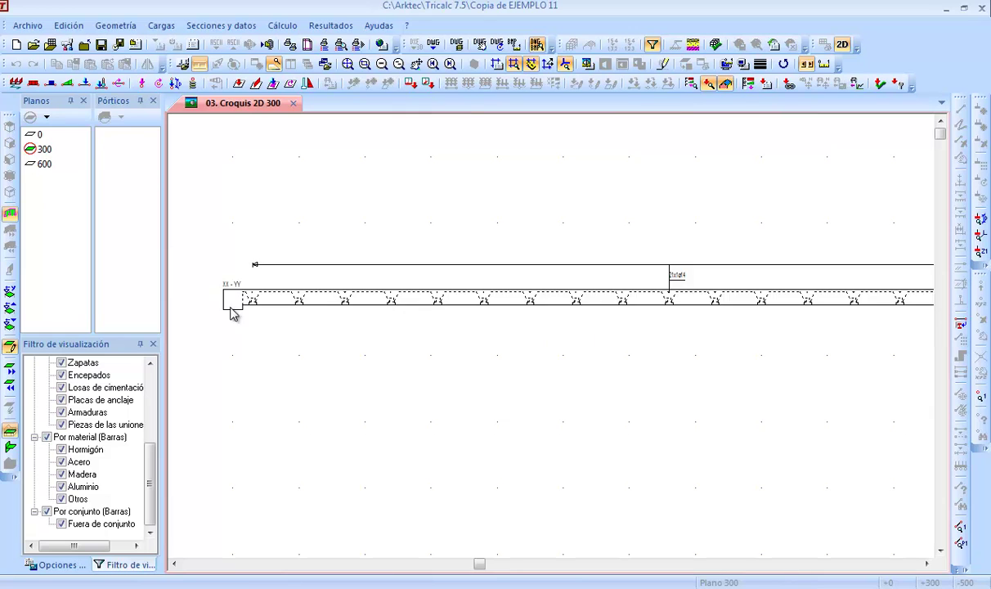
scroll(230, 315, up, 3)
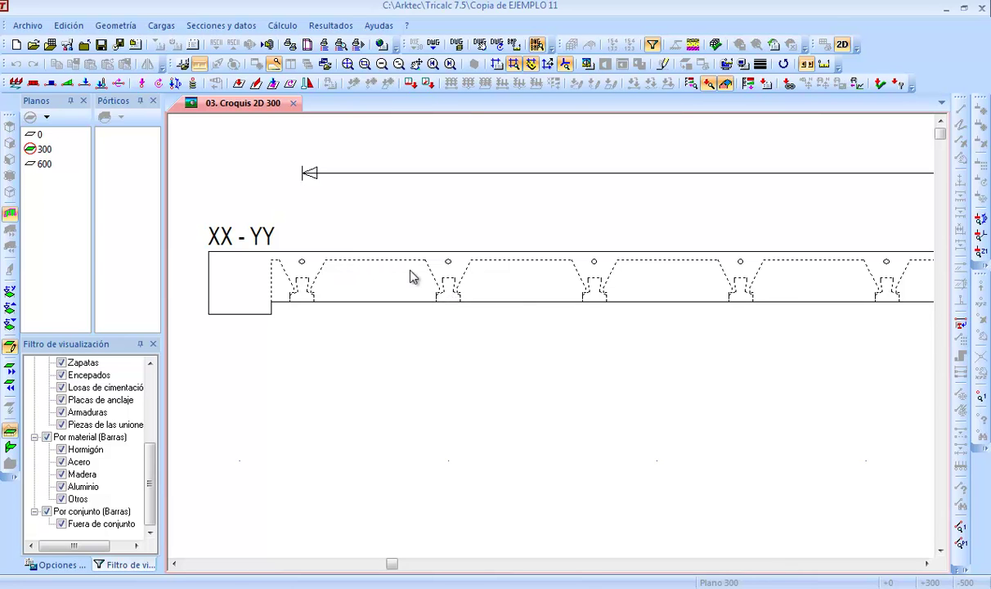
scroll(548, 323, down, 3)
middle_drag(719, 296, 450, 296)
scroll(769, 285, down, 2)
mouse_move(793, 283)
middle_down()
mouse_move(734, 285)
mouse_move(608, 318)
middle_up()
scroll(609, 318, down, 2)
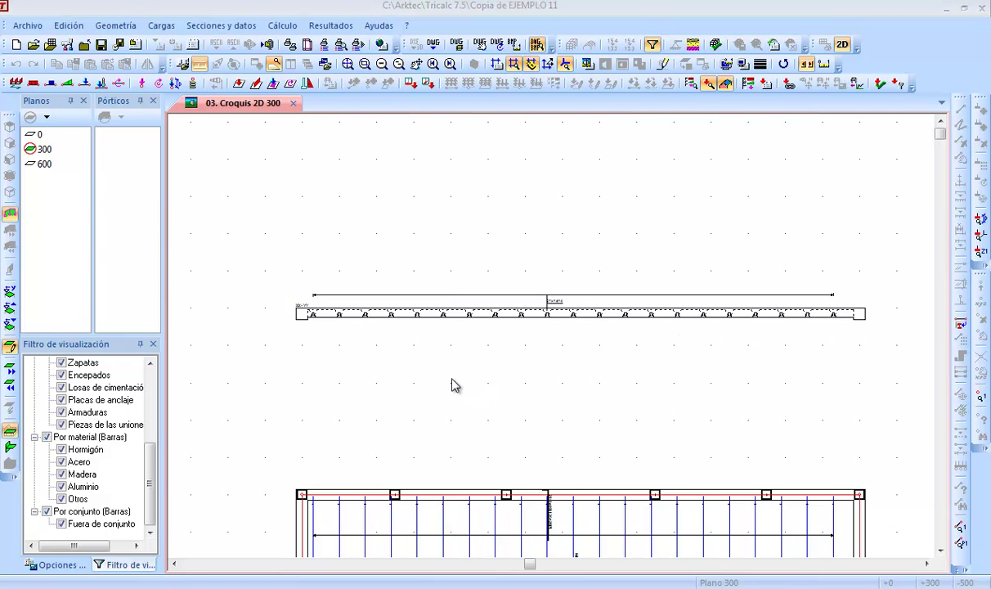
Step: Start a second section cut with AA and BB as its identifying texts
right_click(491, 391)
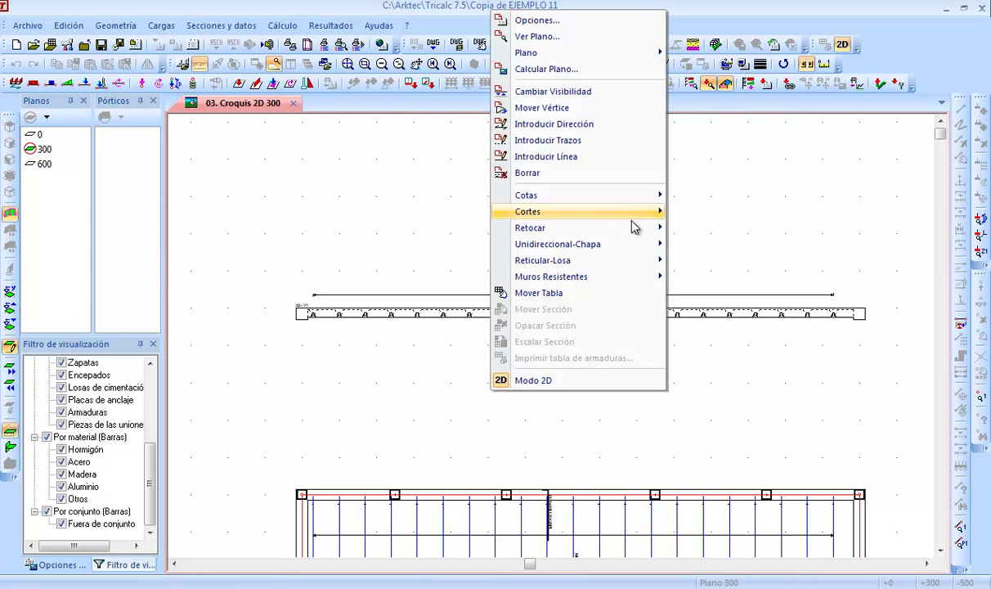
mouse_move(619, 213)
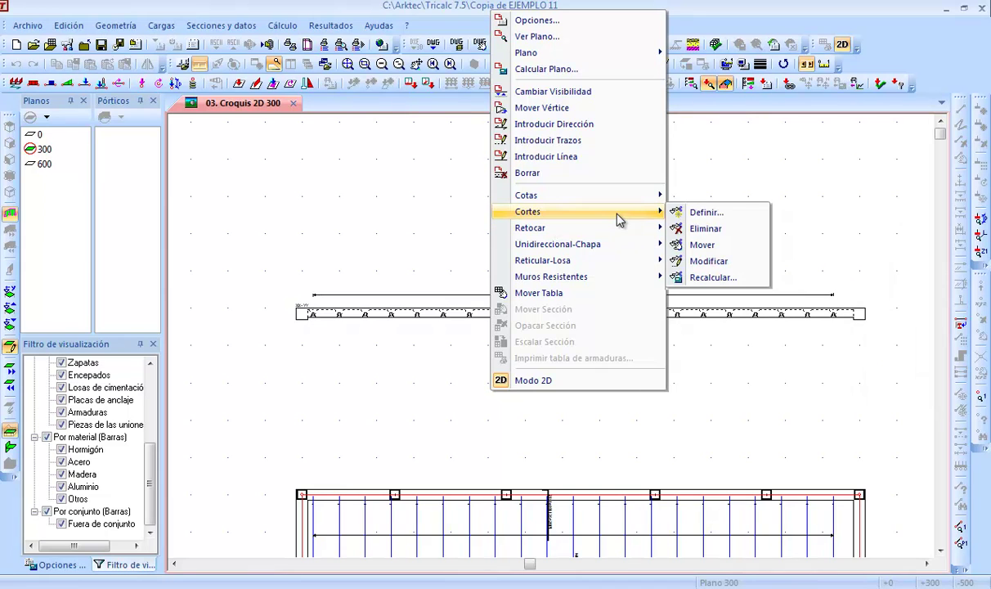
click(705, 212)
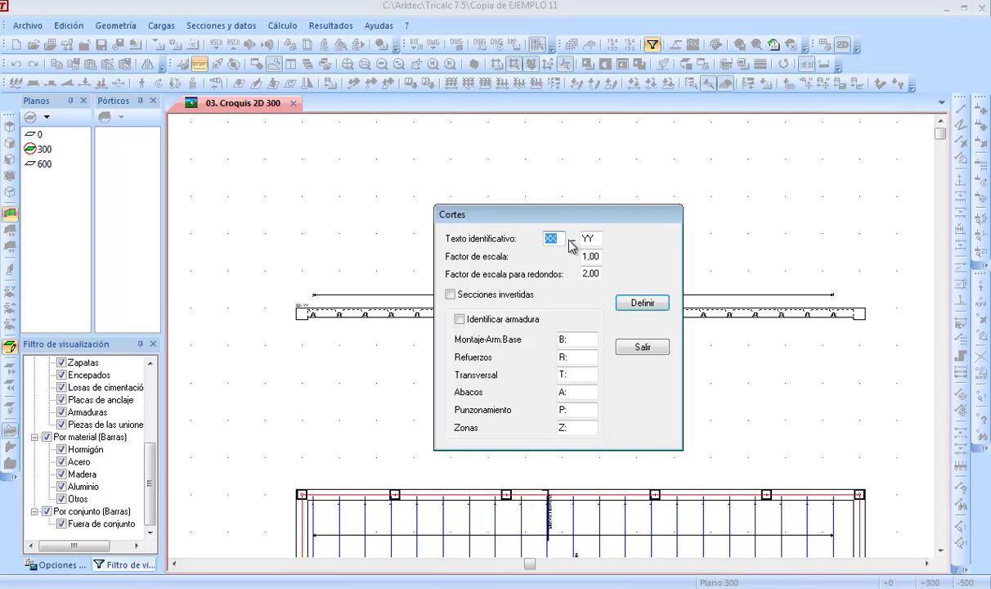
text(AA)
key(Tab)
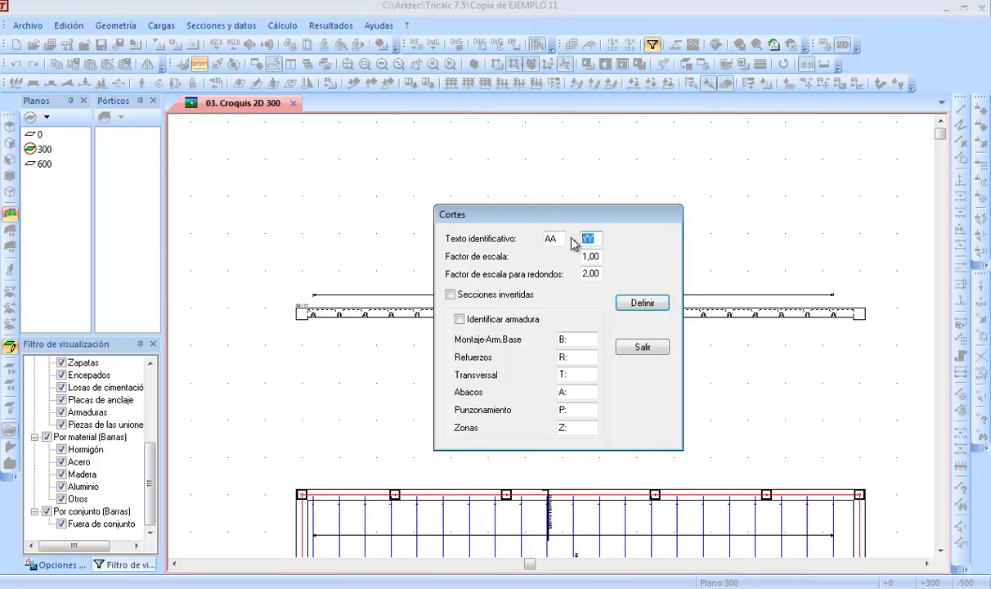
text(BB)
Step: Run the section line across the full plan just above the central beam and place the section between XX-YY and the plan
click(653, 301)
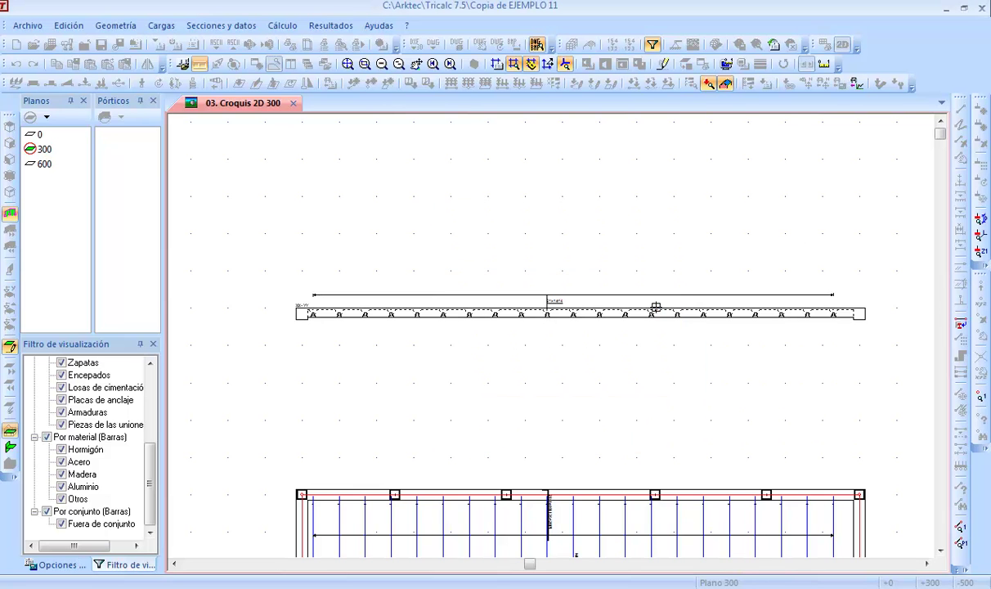
scroll(619, 384, down, 3)
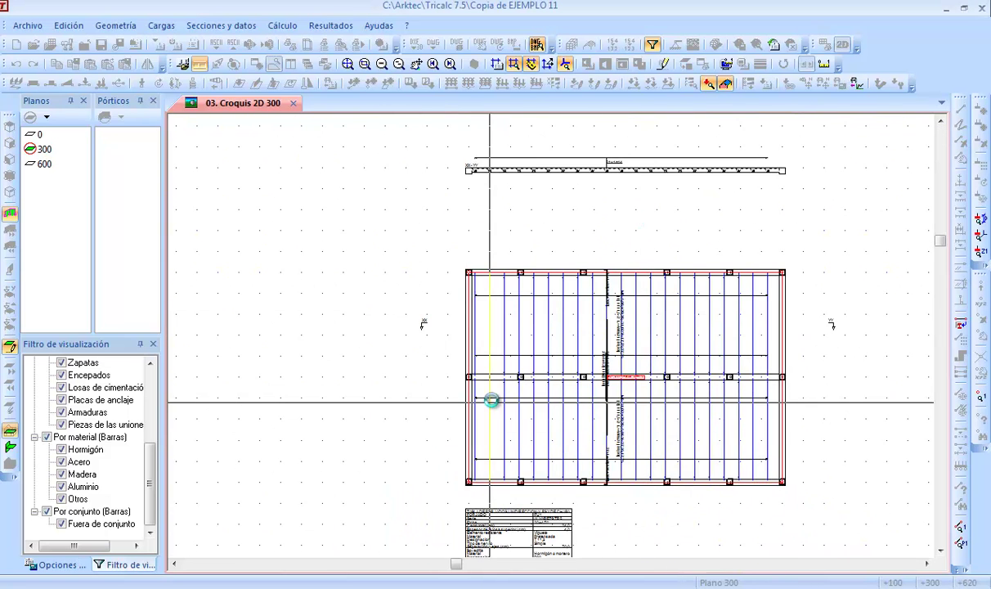
scroll(490, 401, up, 3)
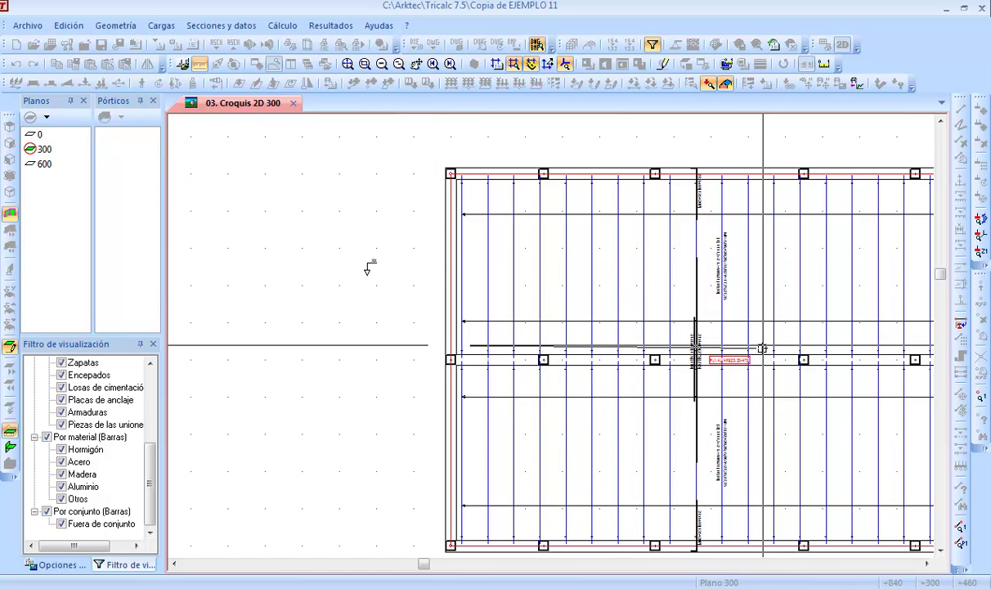
middle_drag(762, 347, 481, 326)
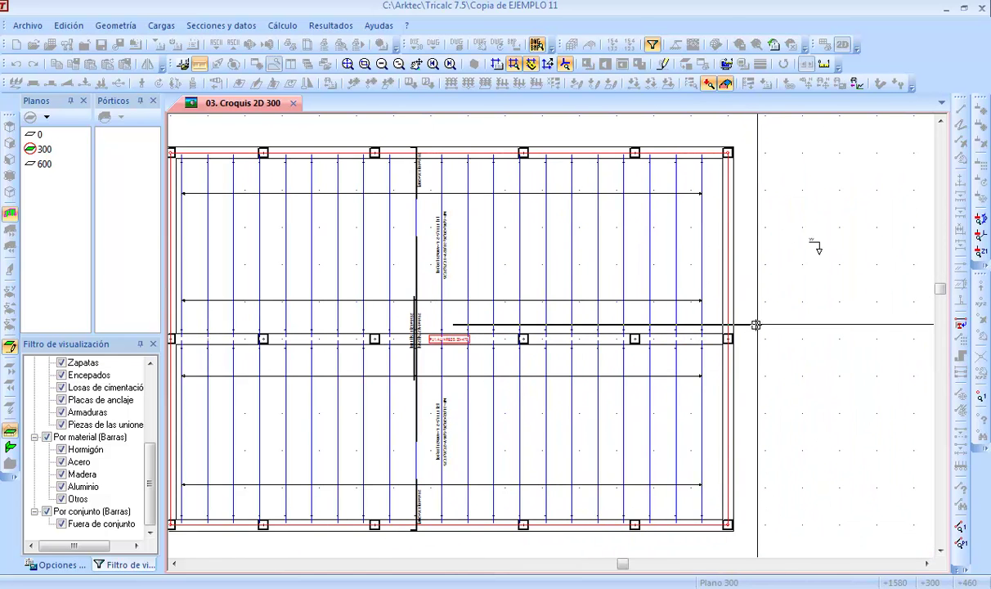
middle_drag(471, 204, 571, 370)
scroll(551, 370, down, 2)
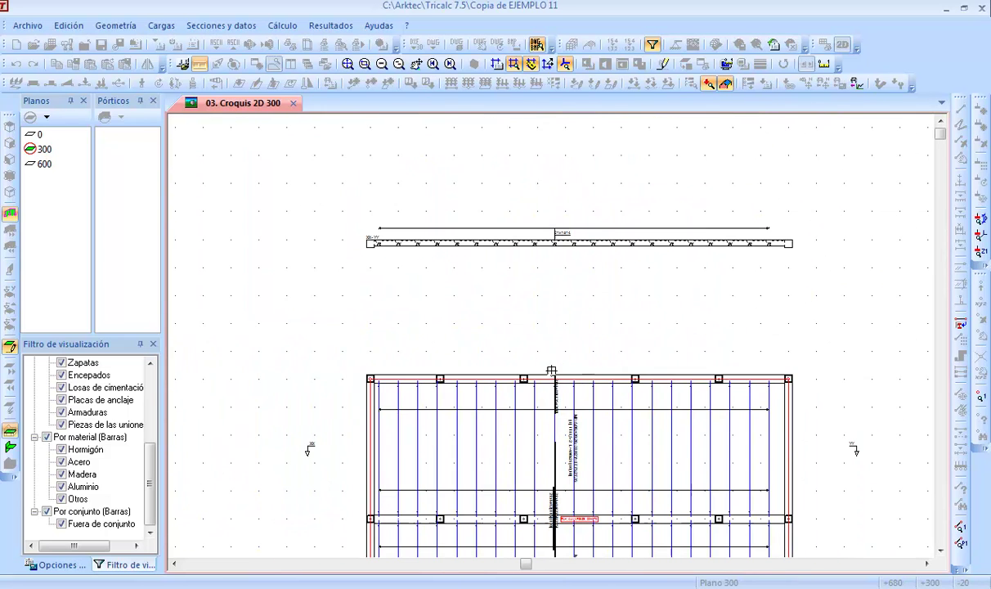
click(372, 289)
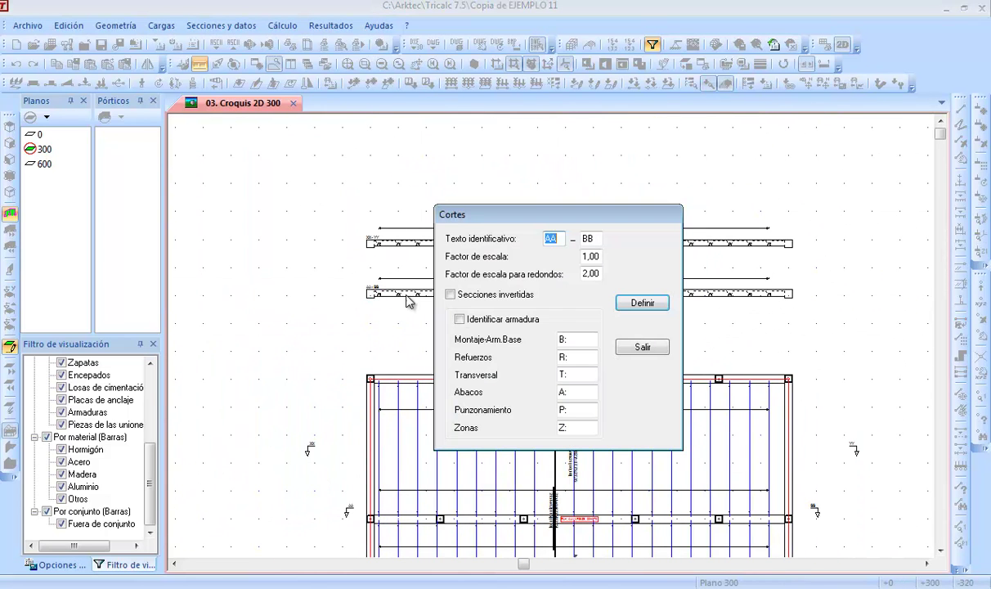
click(642, 348)
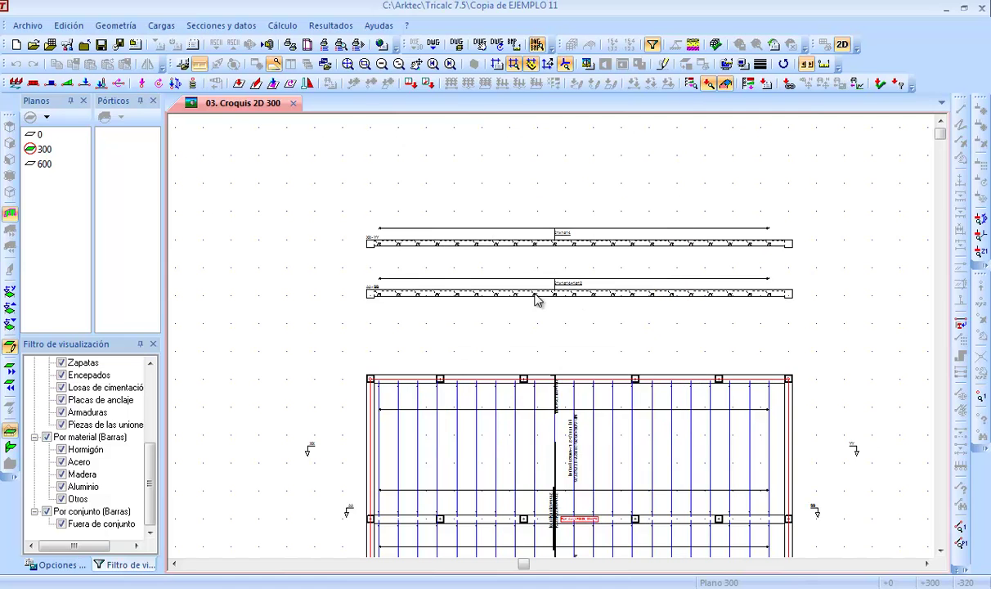
Step: Compare the negative reinforcement labels of sections XX-YY and AA-BB
scroll(564, 293, up, 3)
middle_drag(674, 213, 602, 306)
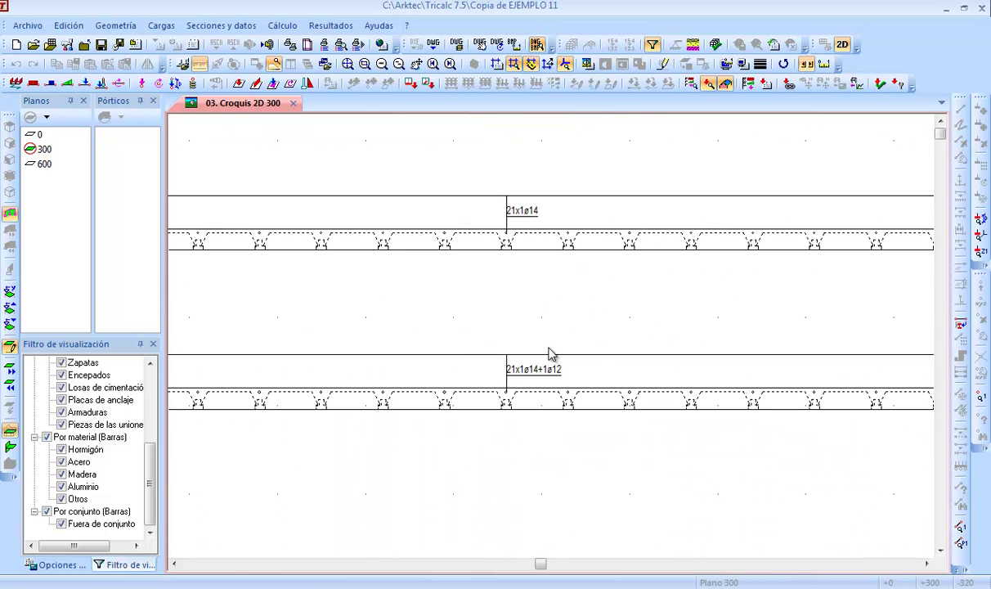
scroll(556, 371, up, 2)
mouse_move(557, 287)
middle_down()
mouse_move(533, 362)
mouse_move(526, 357)
middle_up()
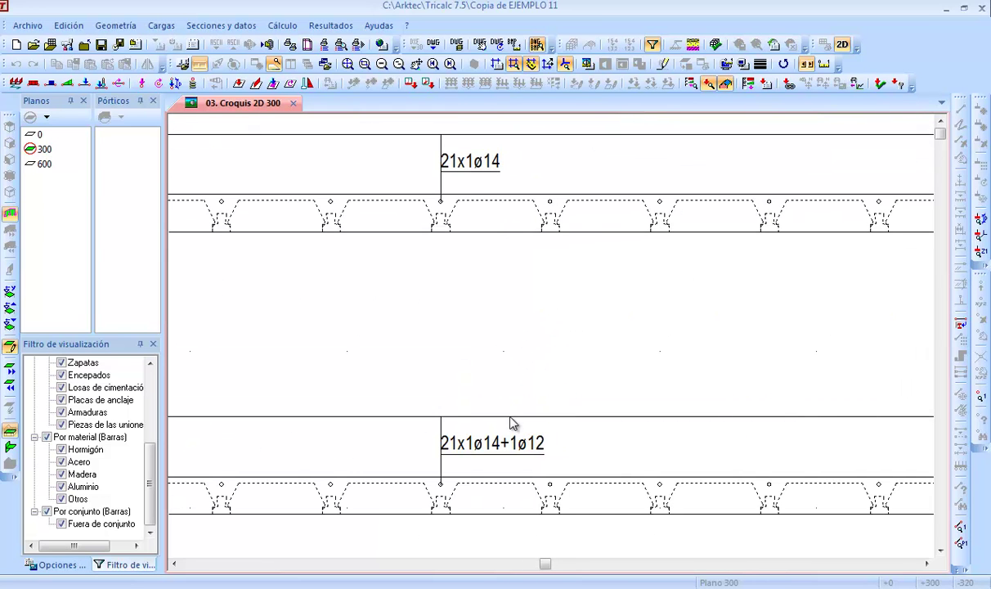
scroll(532, 451, down, 4)
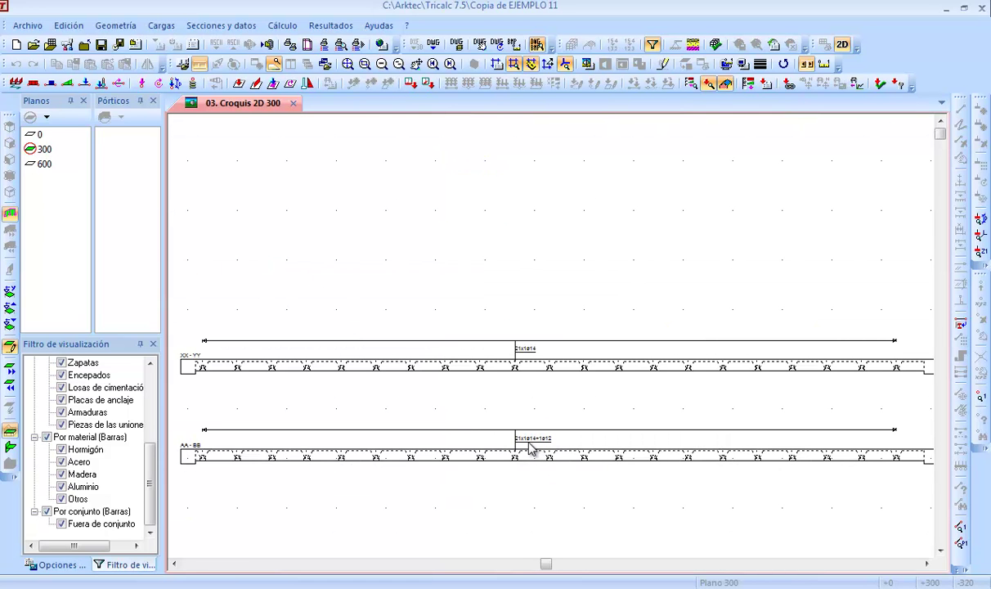
Step: Leave the 2D mode of the sketch and deactivate plane 300 so the whole structure is displayed
right_click(420, 190)
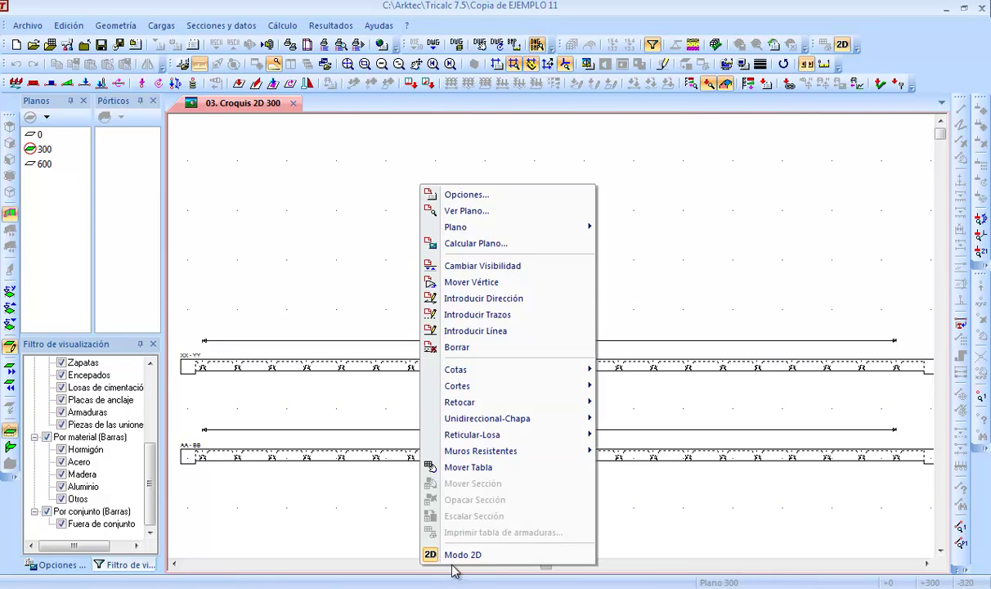
click(319, 143)
click(331, 25)
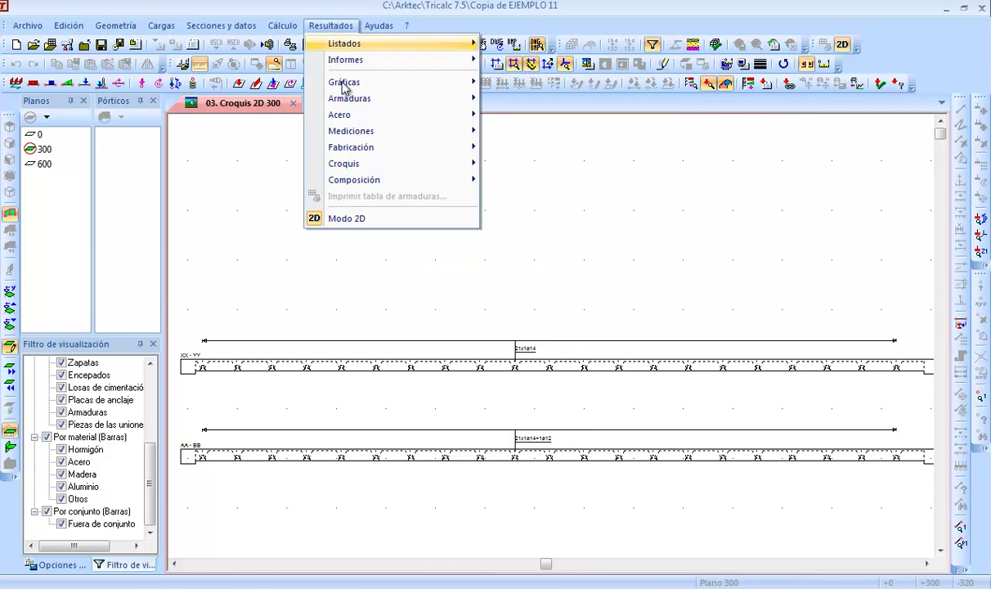
click(359, 218)
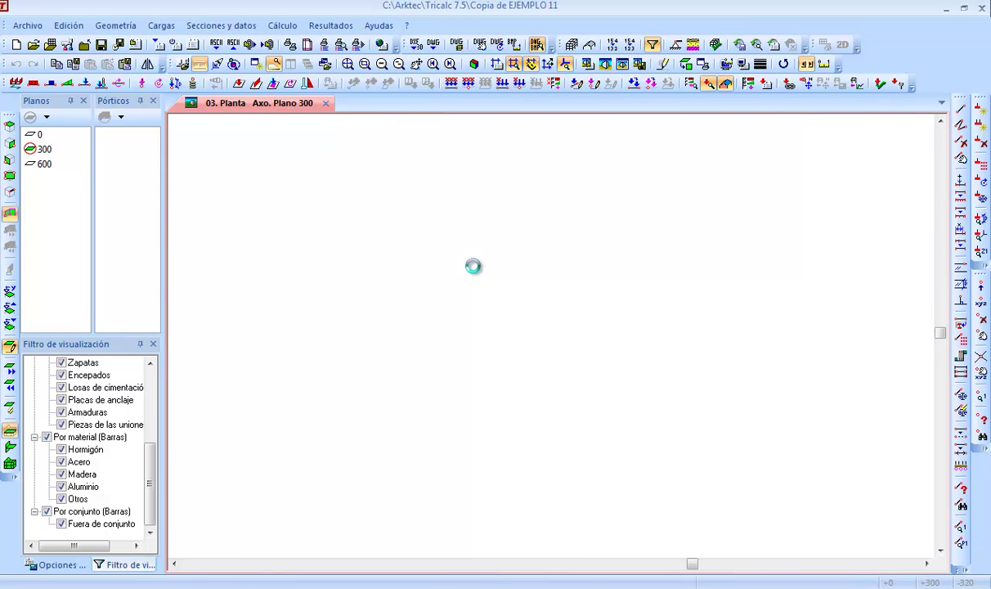
click(40, 149)
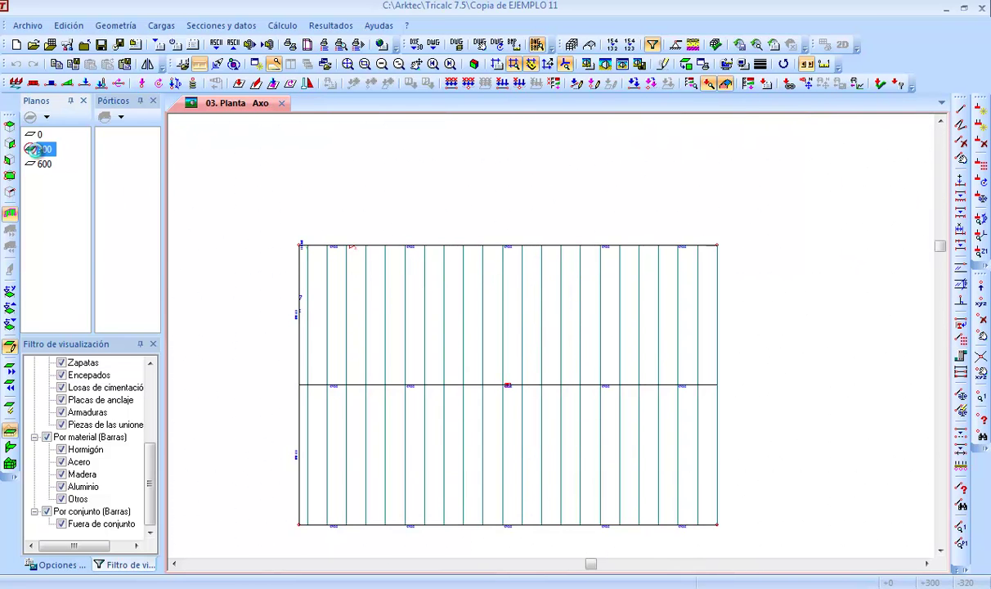
Step: Set the view to the default axonometric values, azimuth 60 and elevation 40
click(377, 25)
click(380, 60)
click(564, 209)
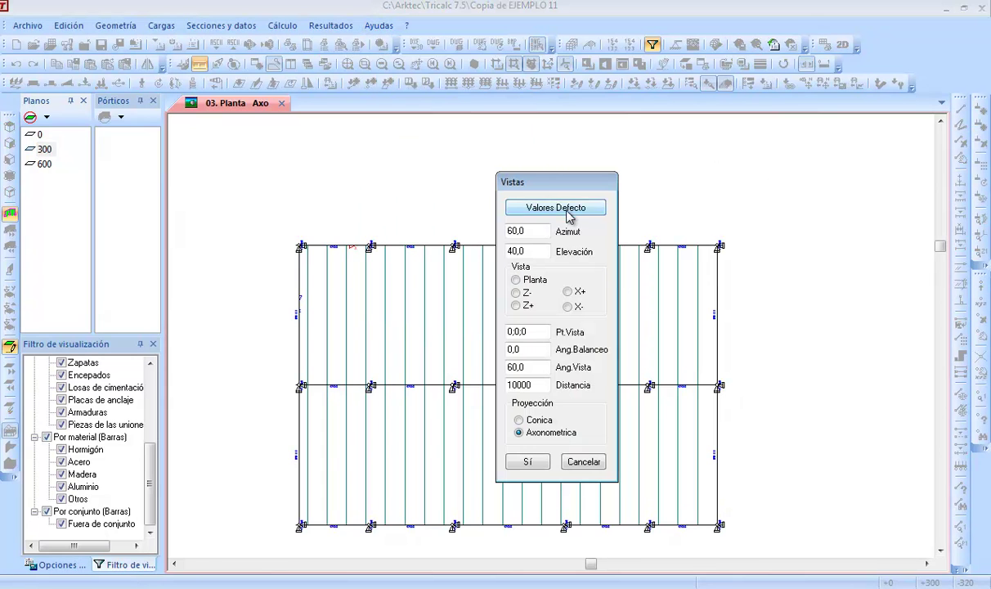
click(529, 463)
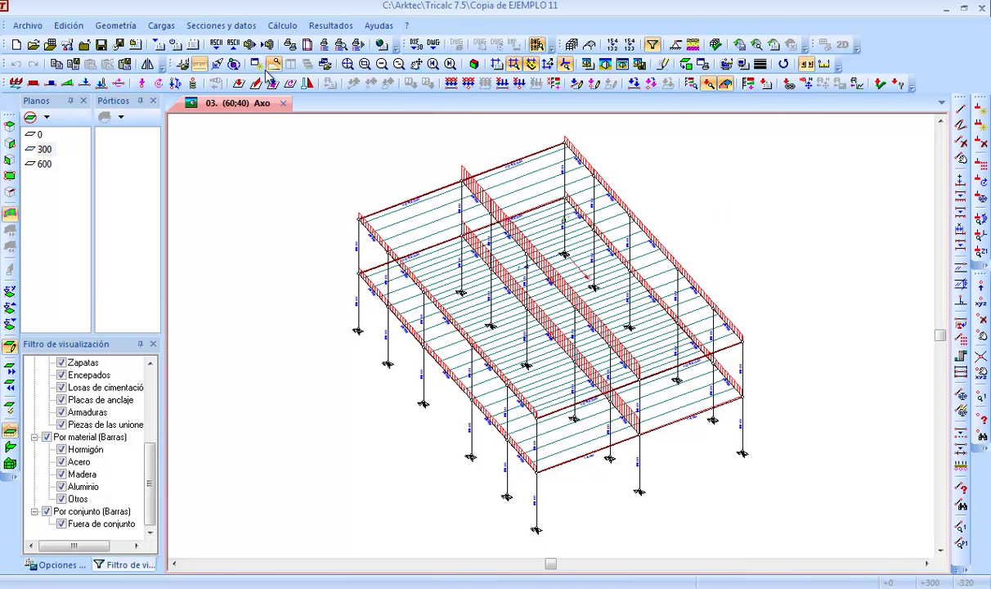
Step: Show the Z bending moment graph for the ultimate limit state with factored load cases, and examine the beams' diagrams
click(347, 29)
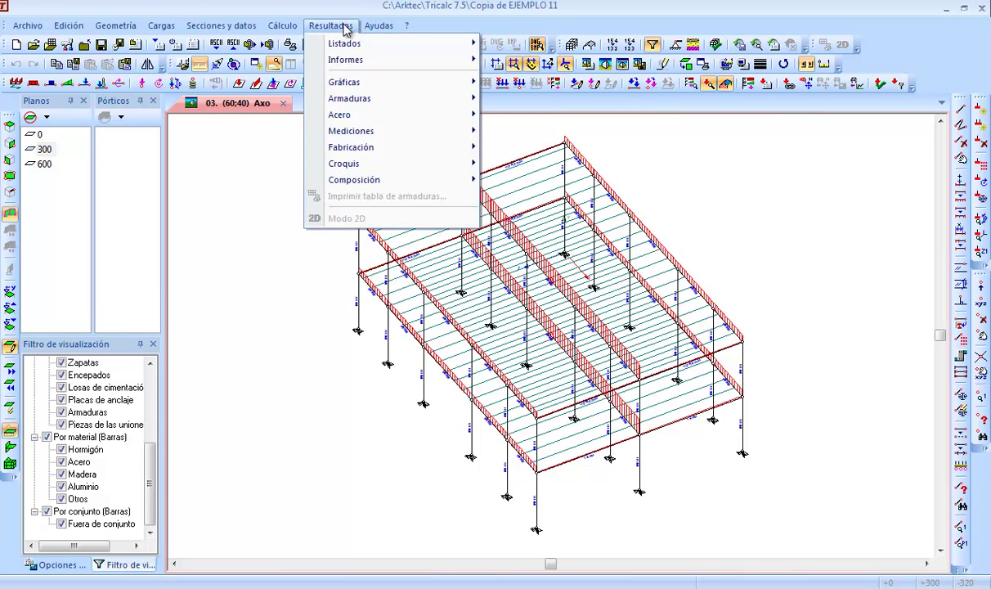
mouse_move(380, 83)
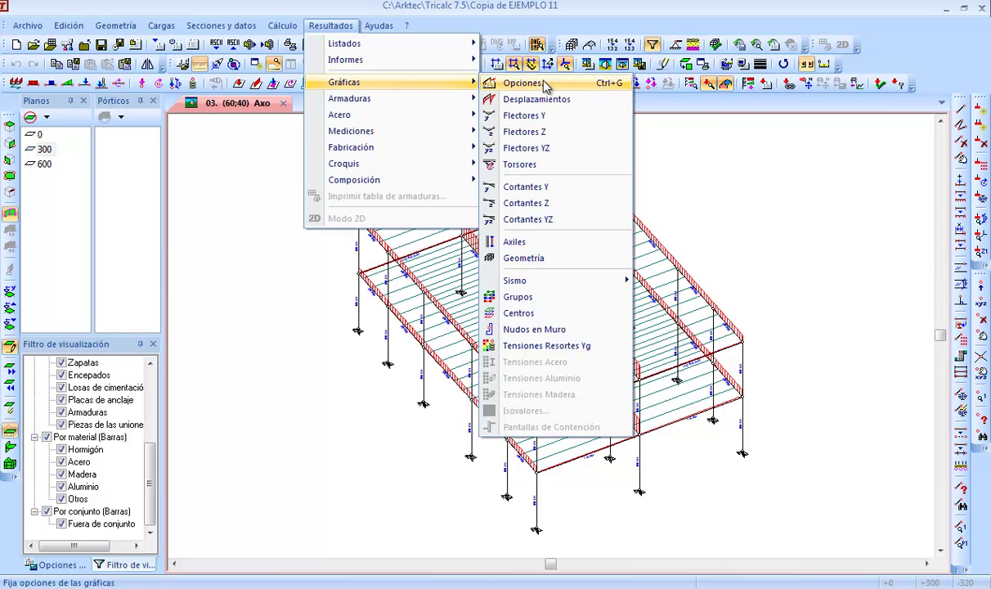
click(570, 134)
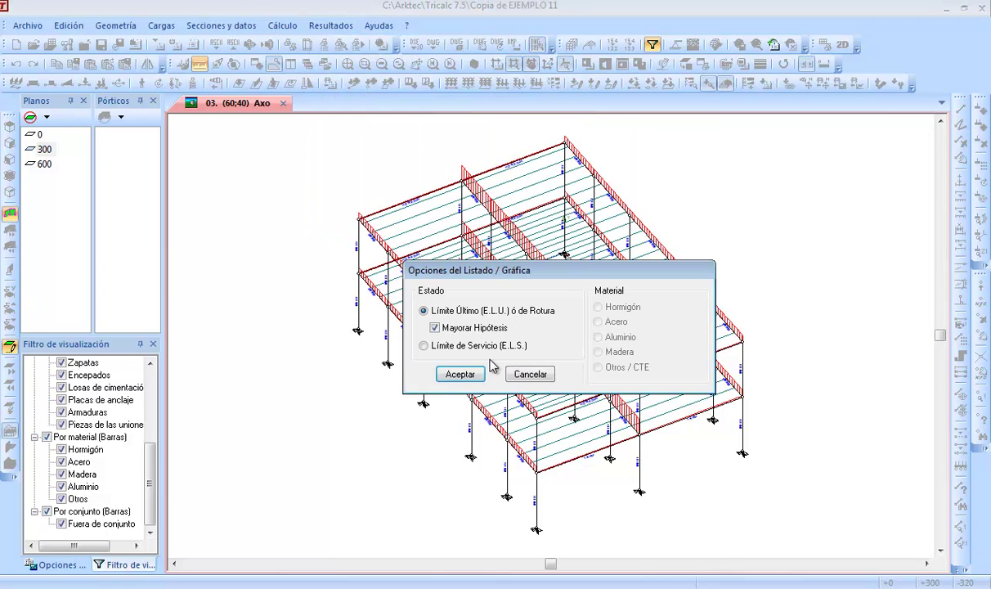
click(457, 374)
scroll(578, 313, up, 5)
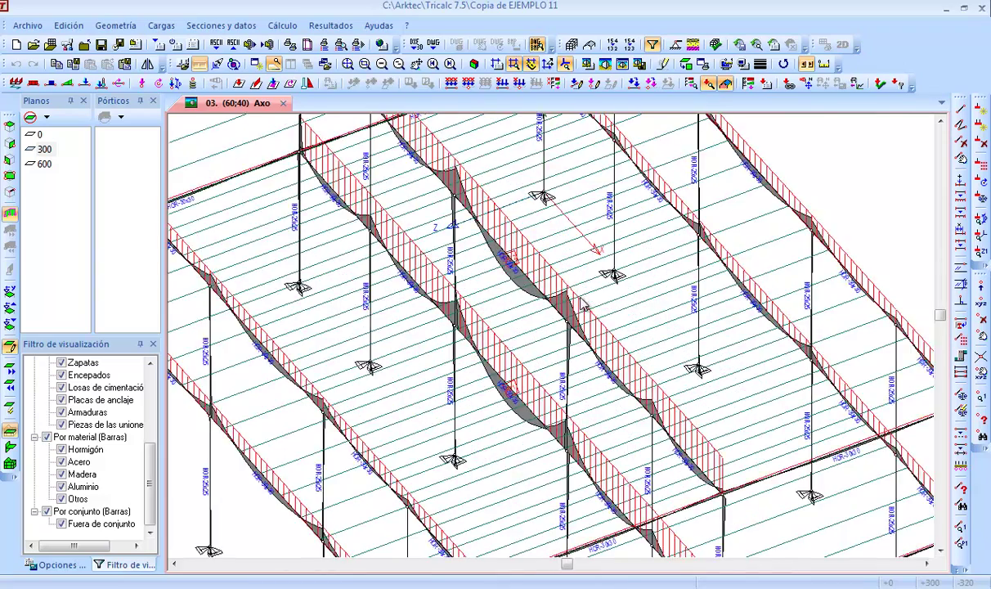
scroll(554, 282, down, 8)
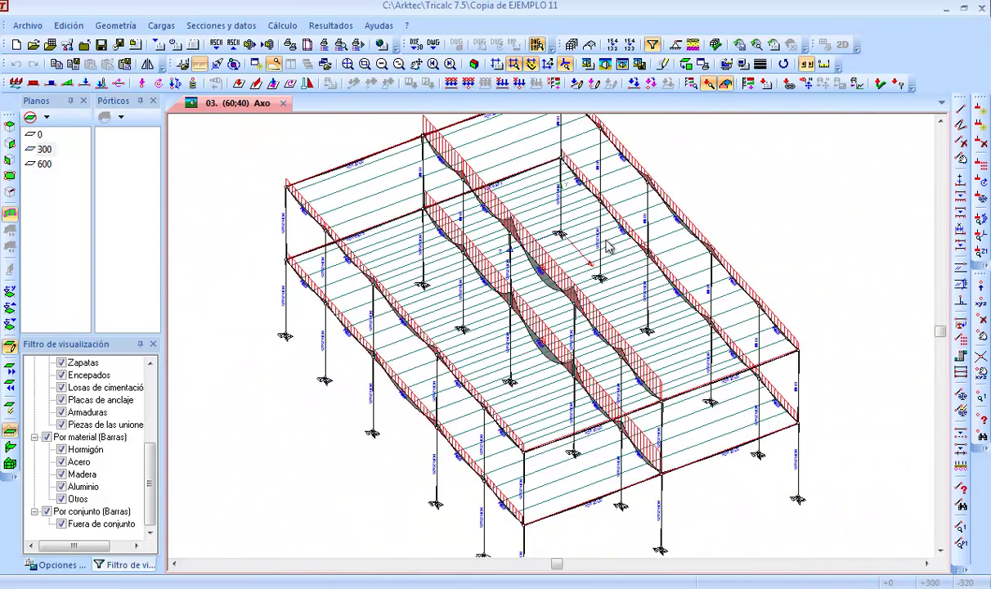
Step: List the internal forces (Solicitaciones) of a ground-floor column and another bar of the central frame, and close the listing
middle_drag(560, 246, 579, 270)
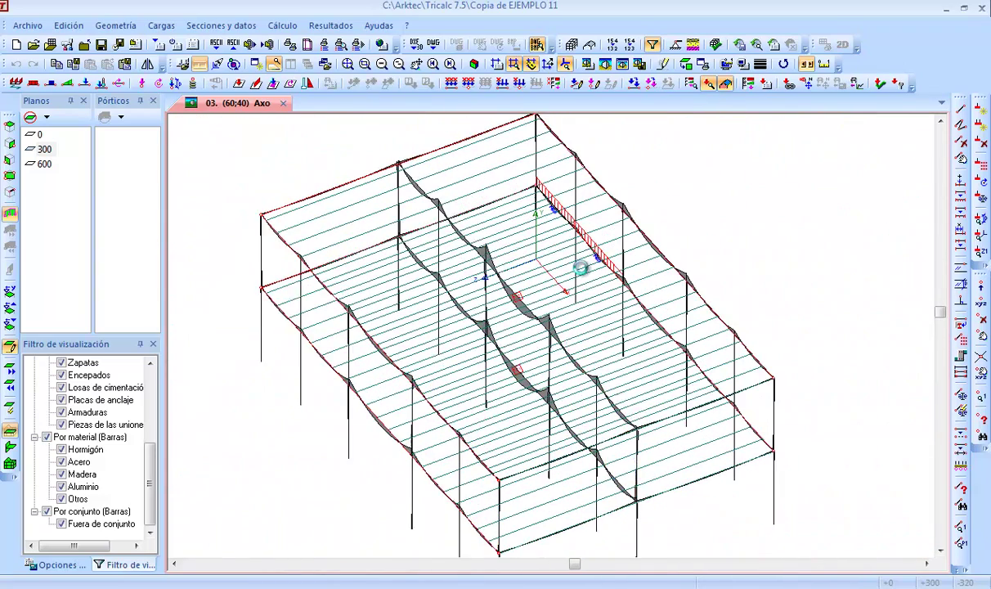
click(332, 27)
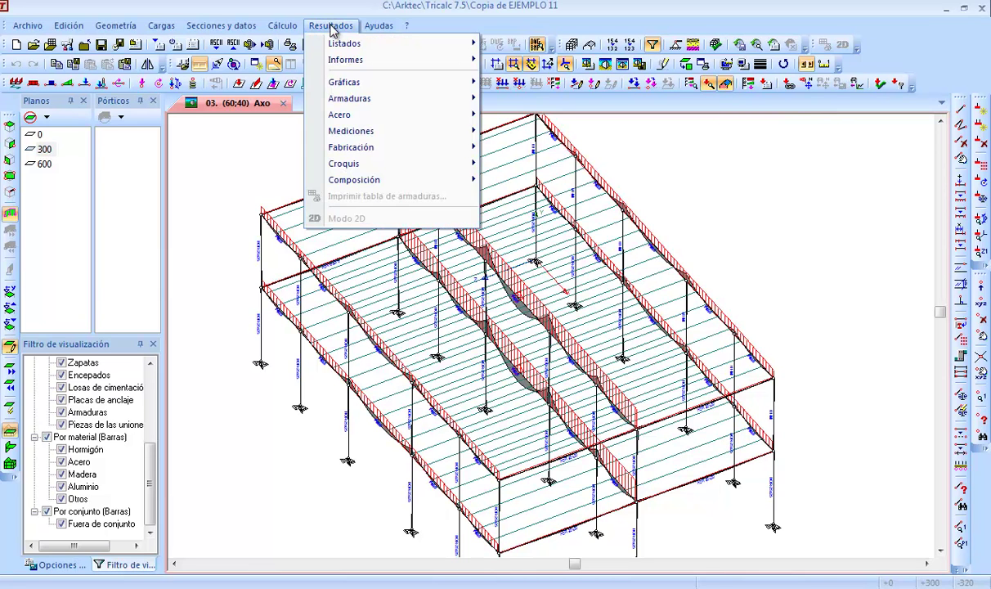
mouse_move(337, 45)
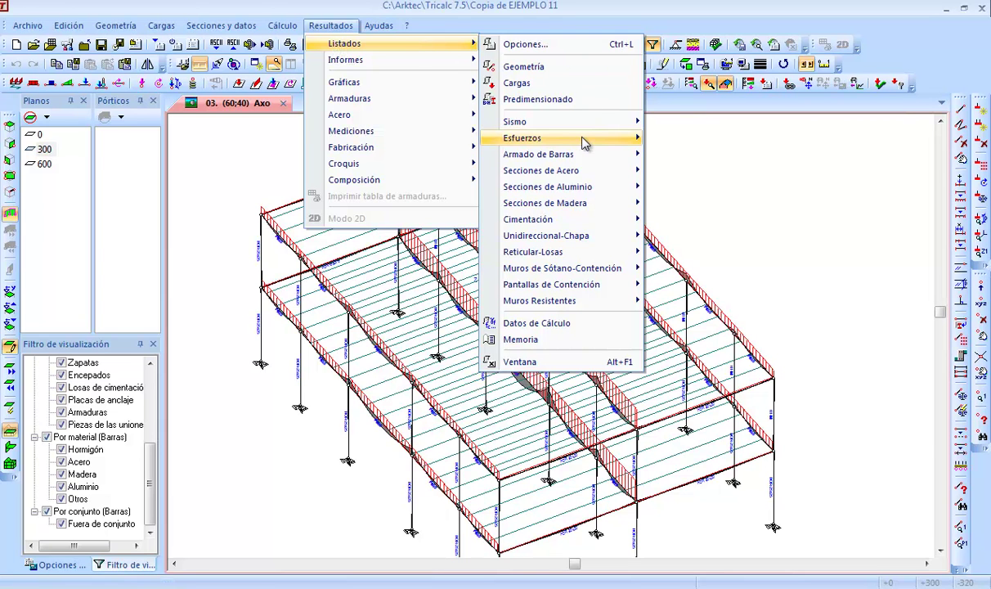
mouse_move(550, 136)
click(686, 155)
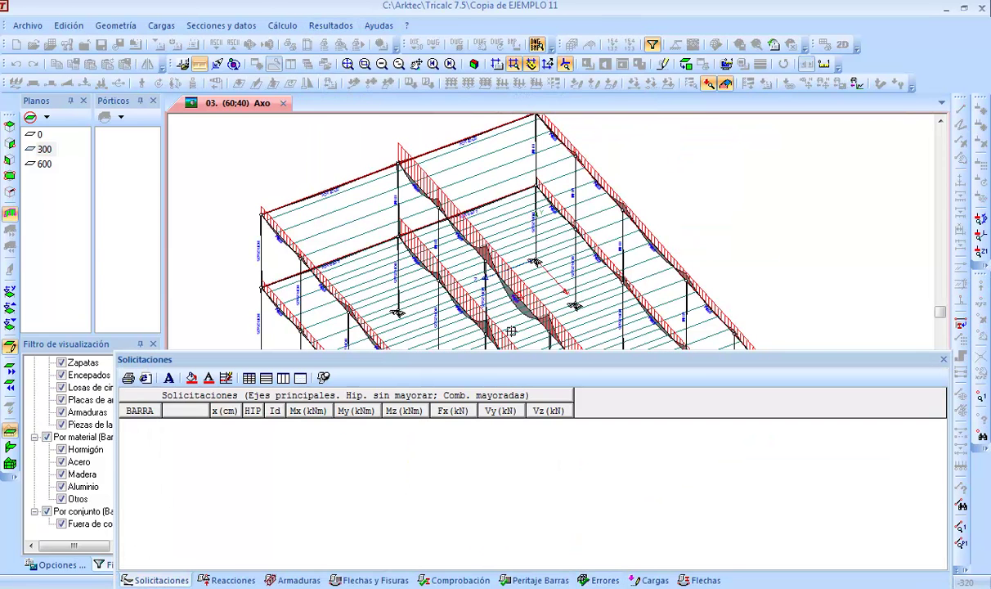
click(438, 306)
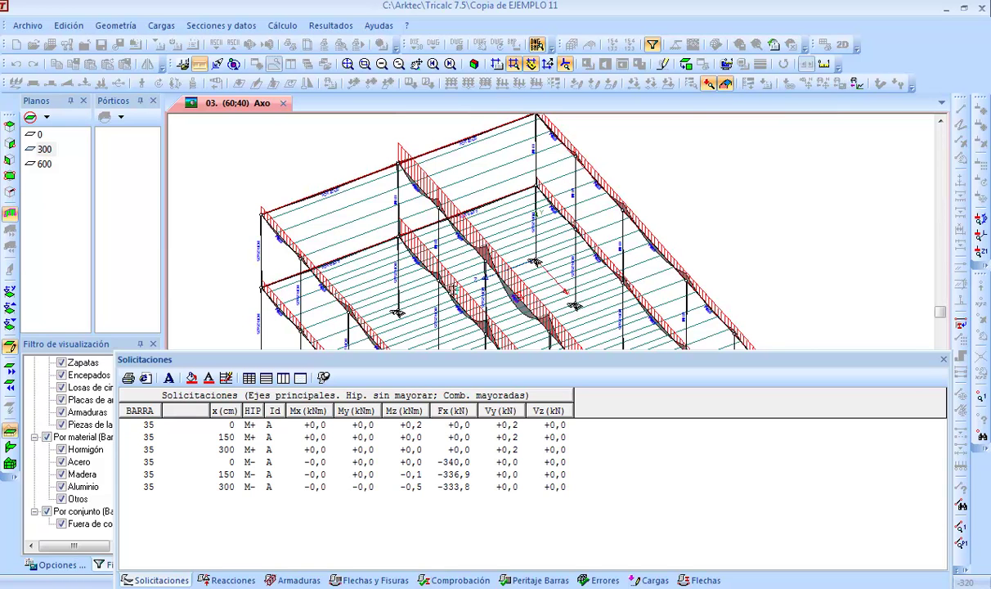
click(495, 202)
click(943, 359)
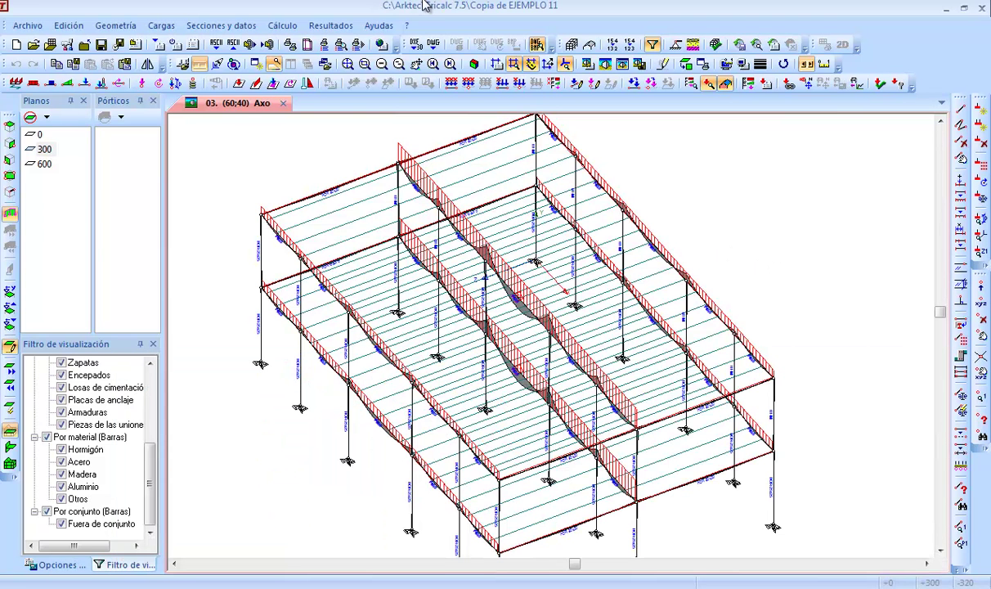
Step: Open the support reactions listing for concrete at the ultimate limit state with factored load cases (Mayorar Hipótesis)
click(344, 26)
mouse_move(347, 43)
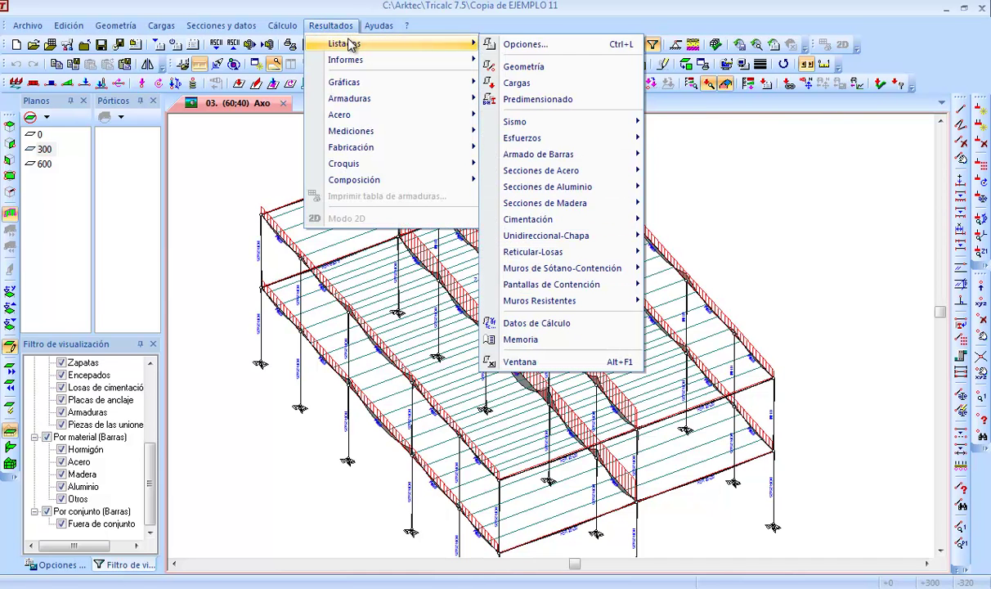
mouse_move(580, 137)
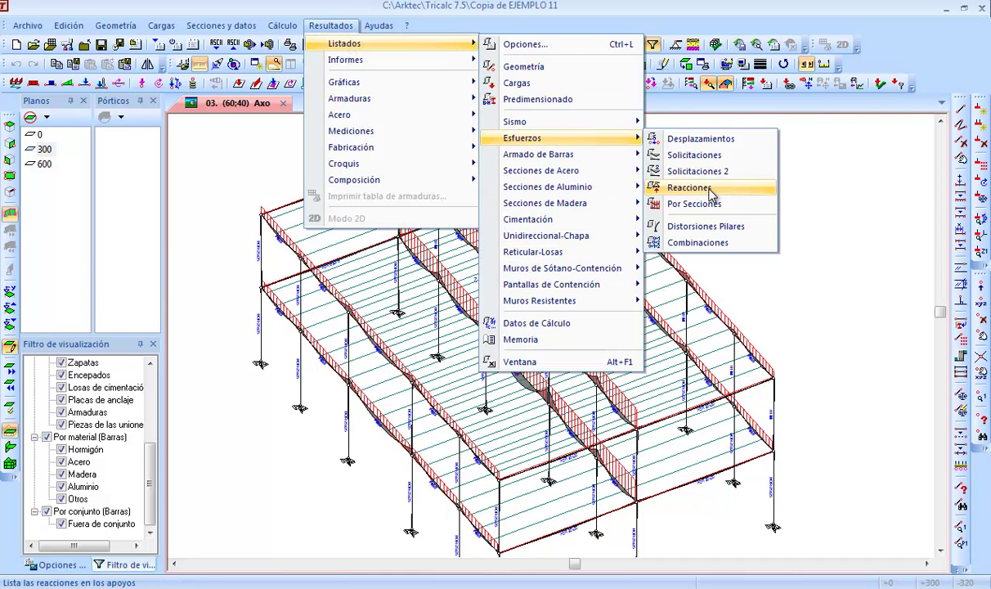
click(672, 184)
click(435, 310)
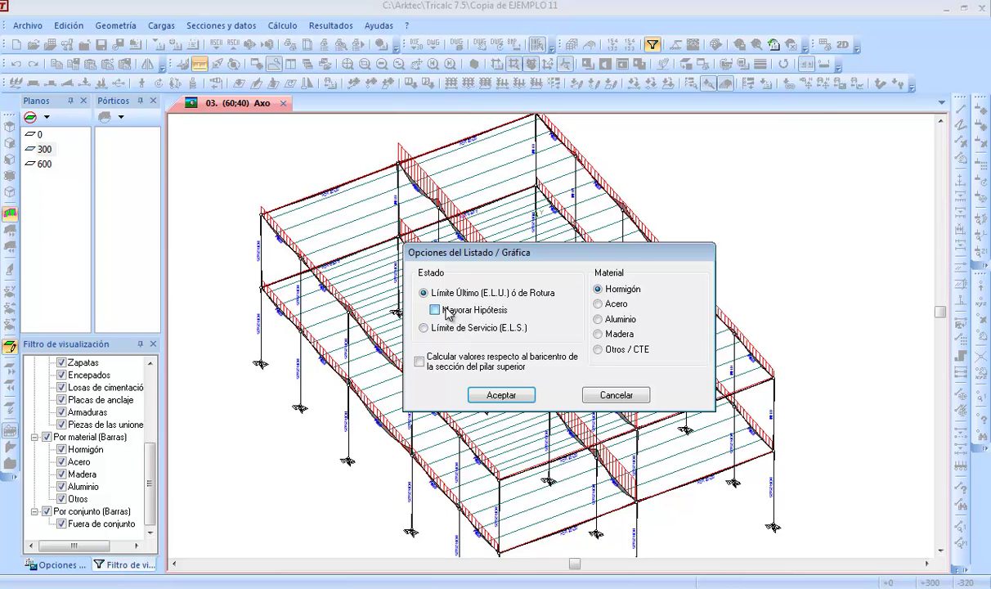
click(495, 395)
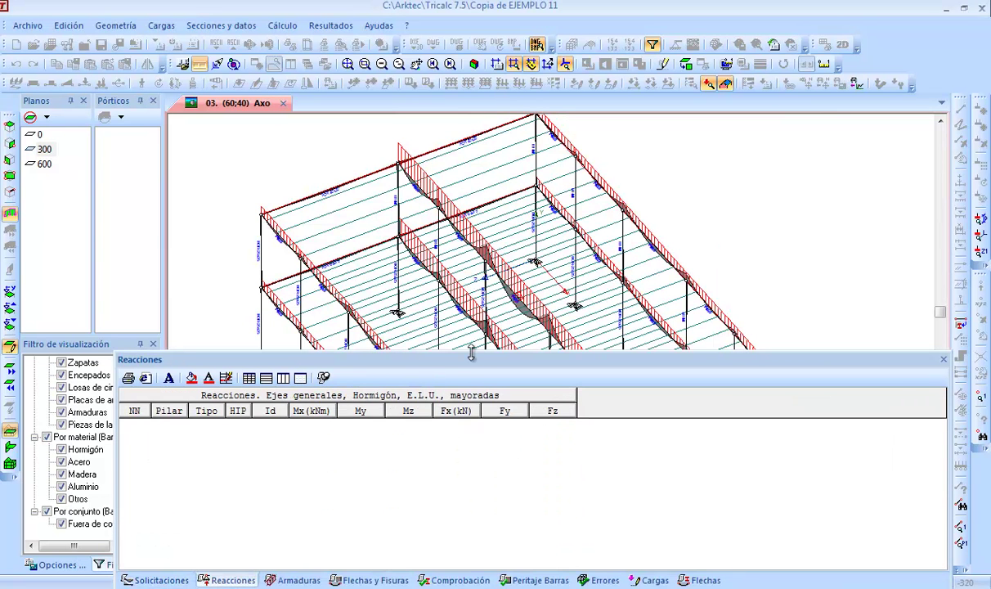
Step: List the reactions of the corner support and its neighbour on the near edge of the structure, and close the listing
drag(471, 353, 458, 455)
click(287, 397)
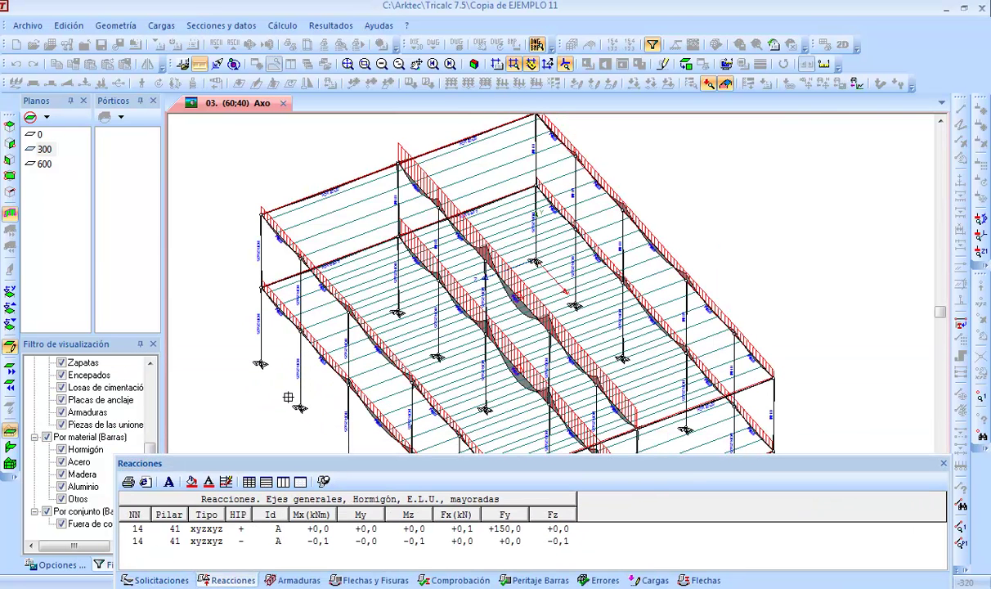
click(262, 364)
drag(384, 463, 386, 297)
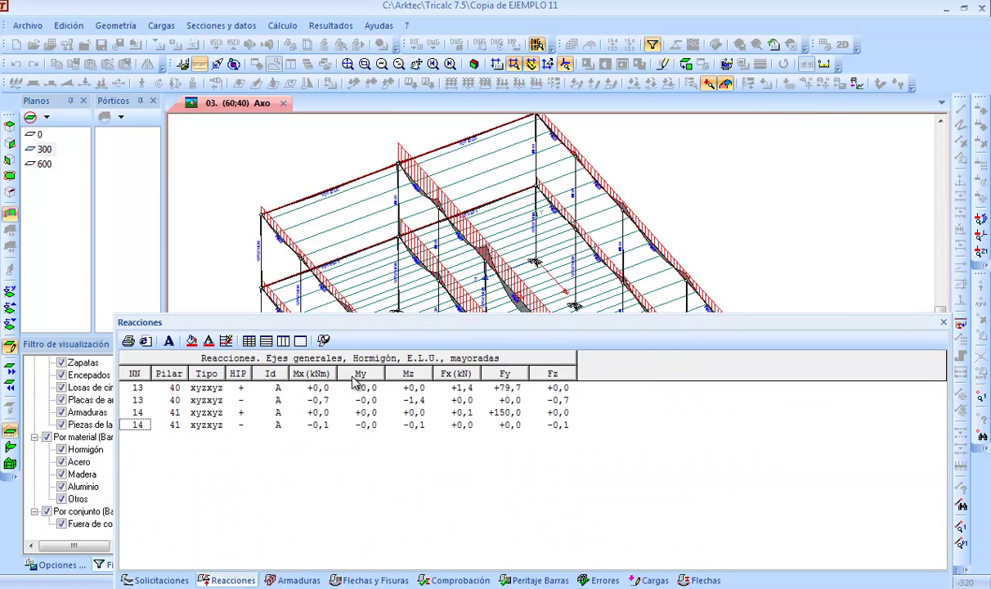
click(943, 322)
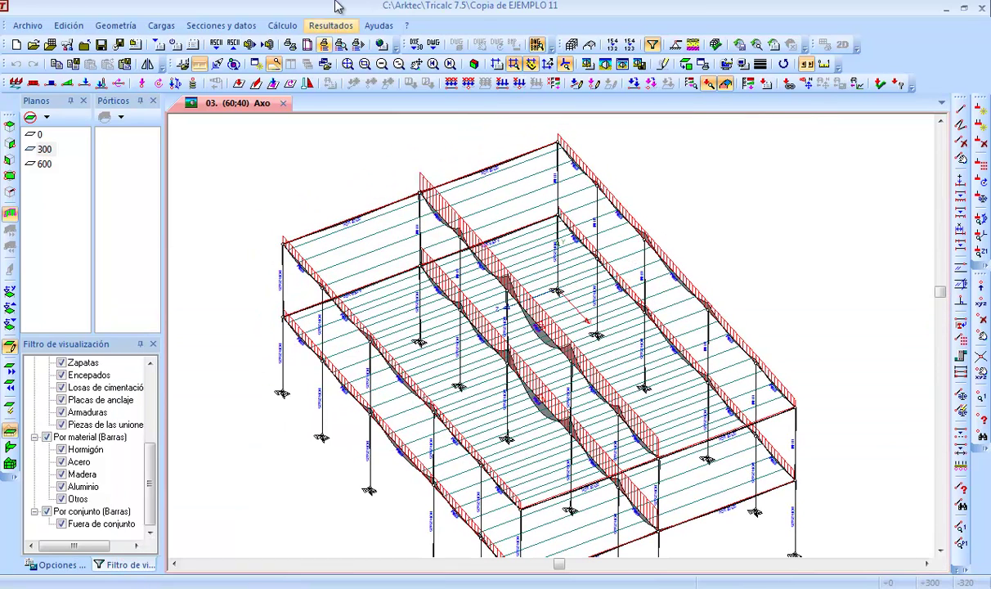
Step: Set the render options to draw the wireframe model, and change the transparency factor of the elements hiding the reinforcement to 0.6
click(378, 25)
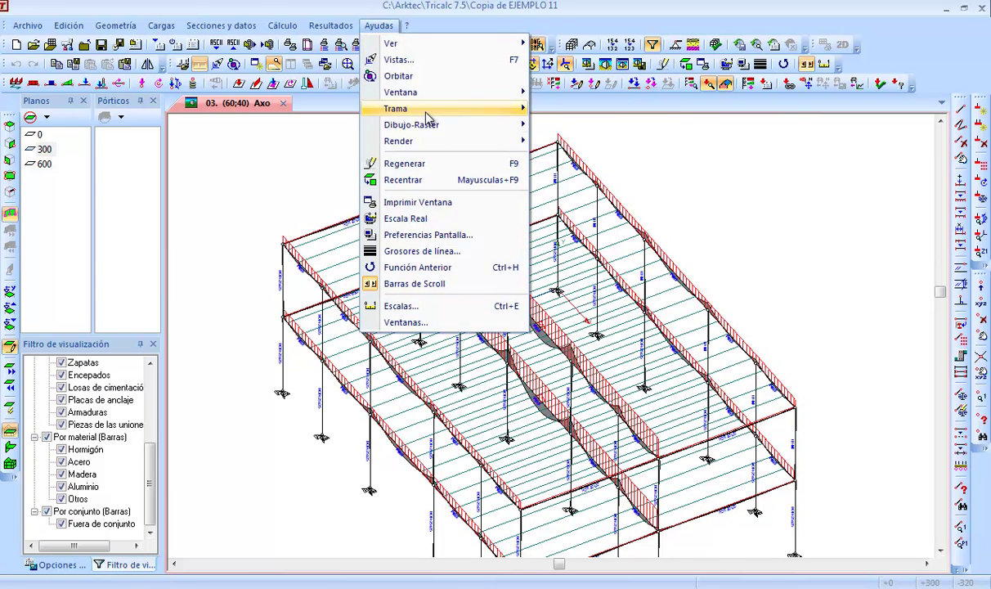
mouse_move(440, 131)
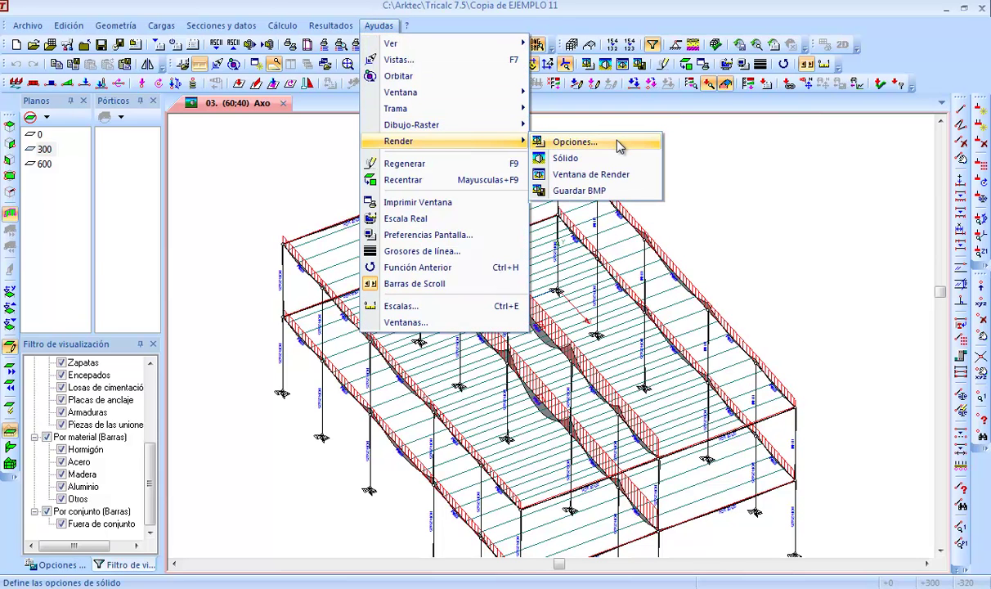
click(615, 143)
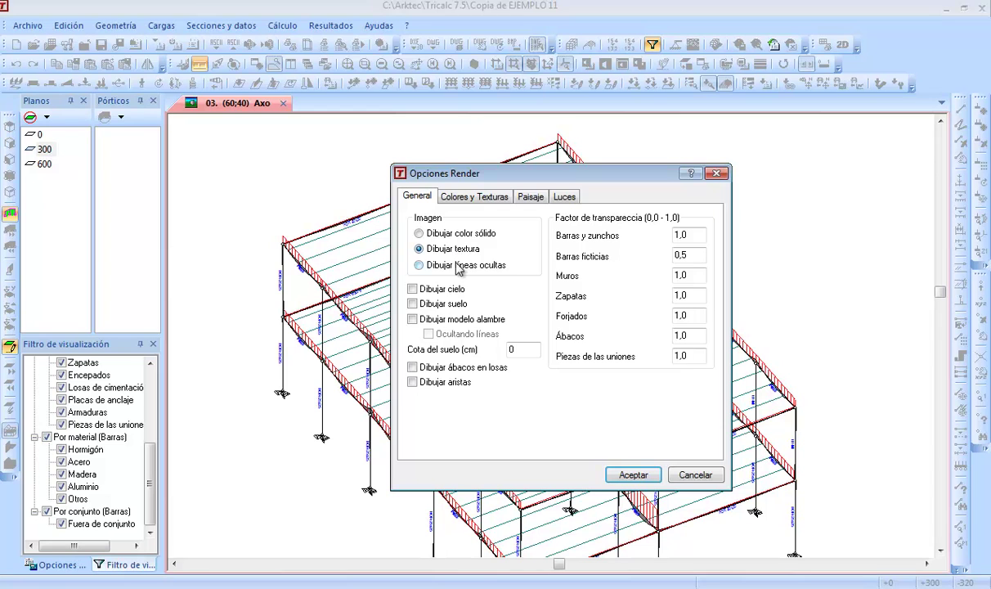
click(408, 319)
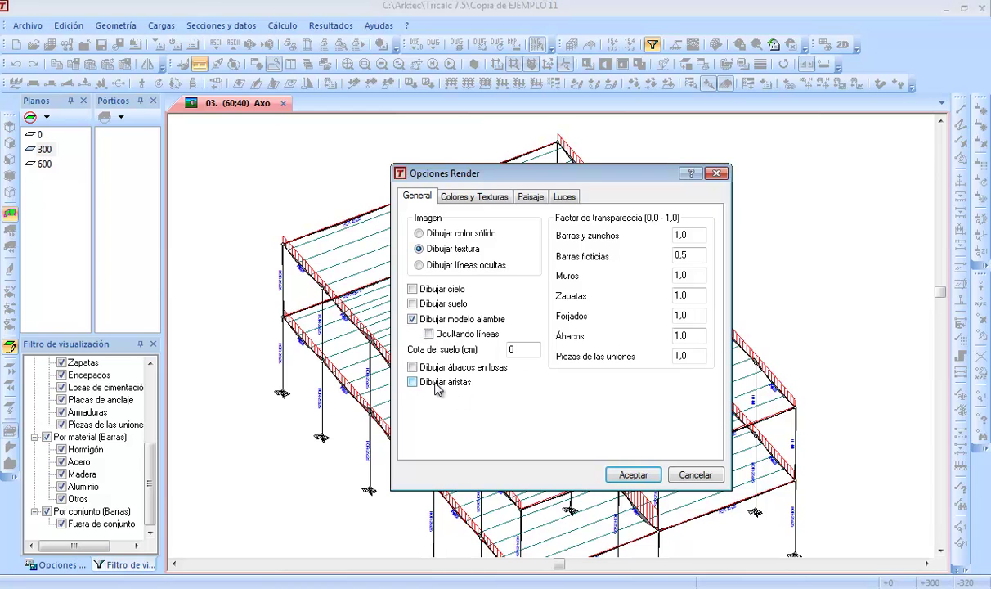
click(632, 474)
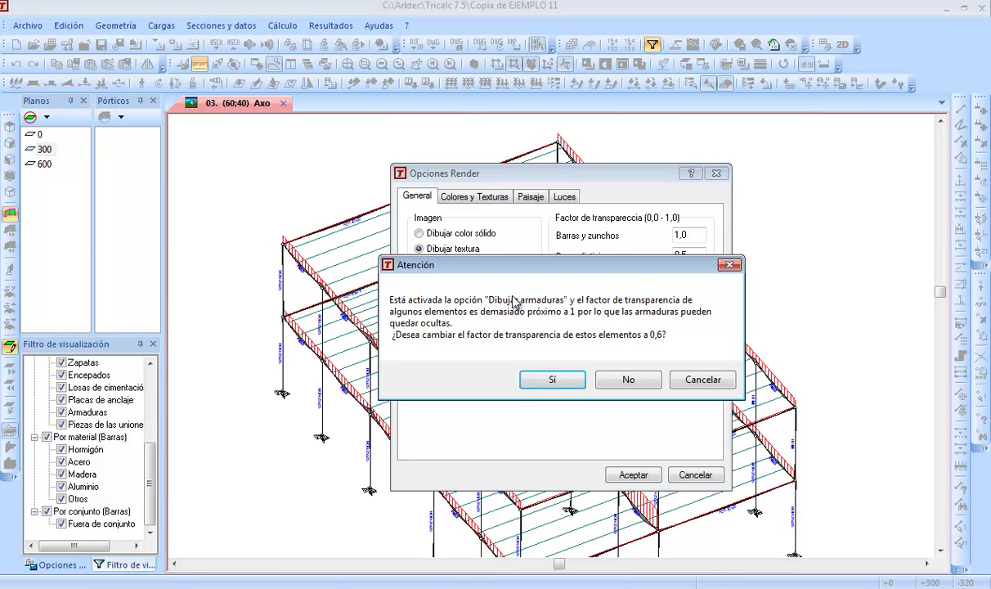
click(548, 380)
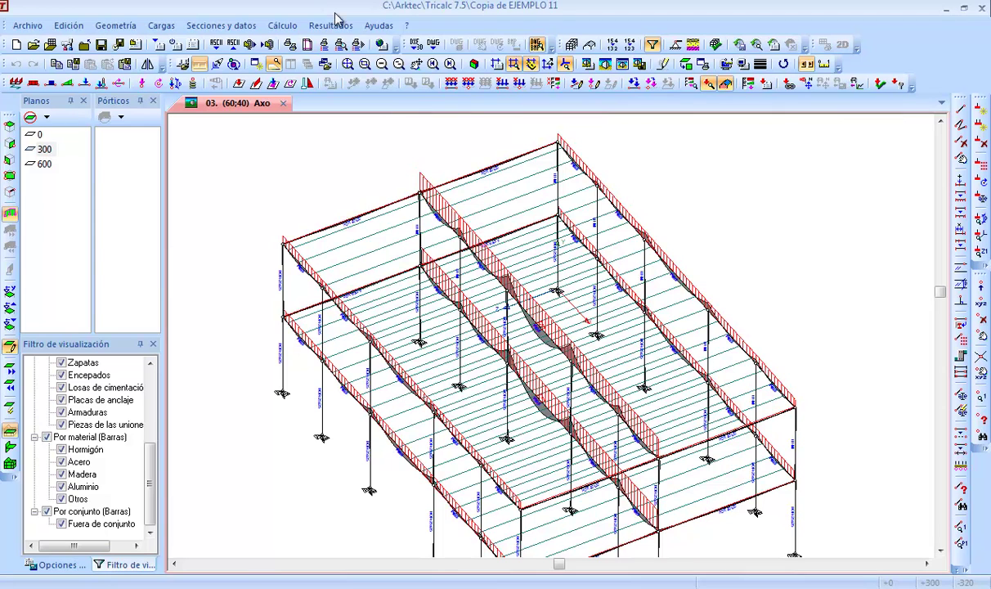
Step: Render the structure in the current window without calculating the global fabrication table
click(378, 26)
mouse_move(521, 144)
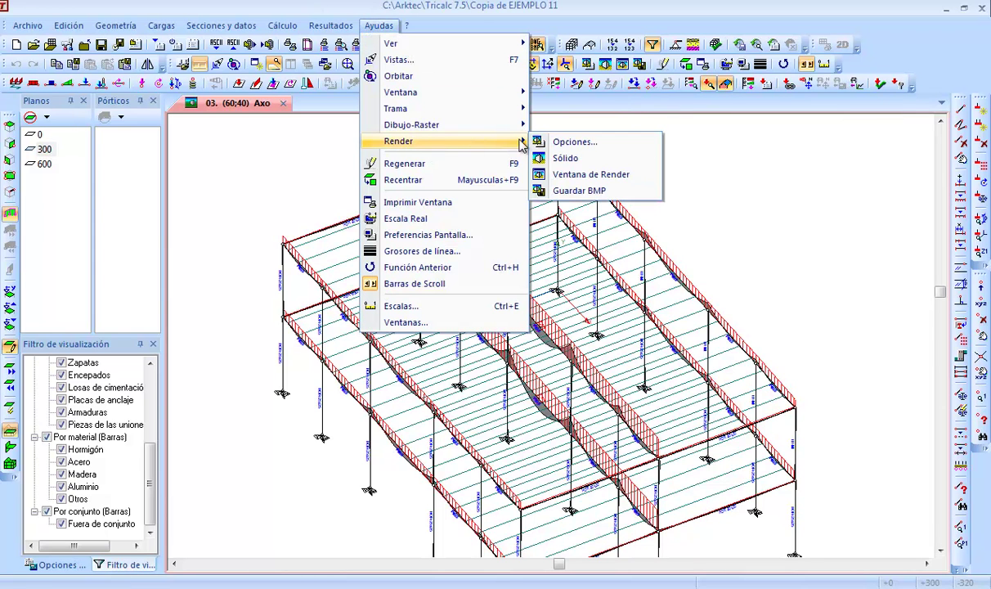
click(596, 175)
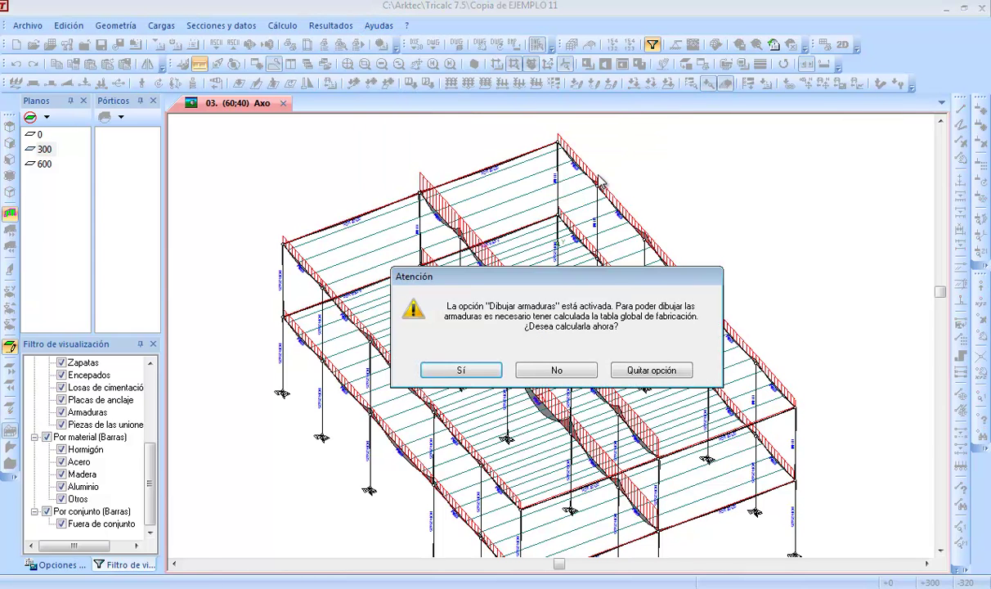
click(559, 370)
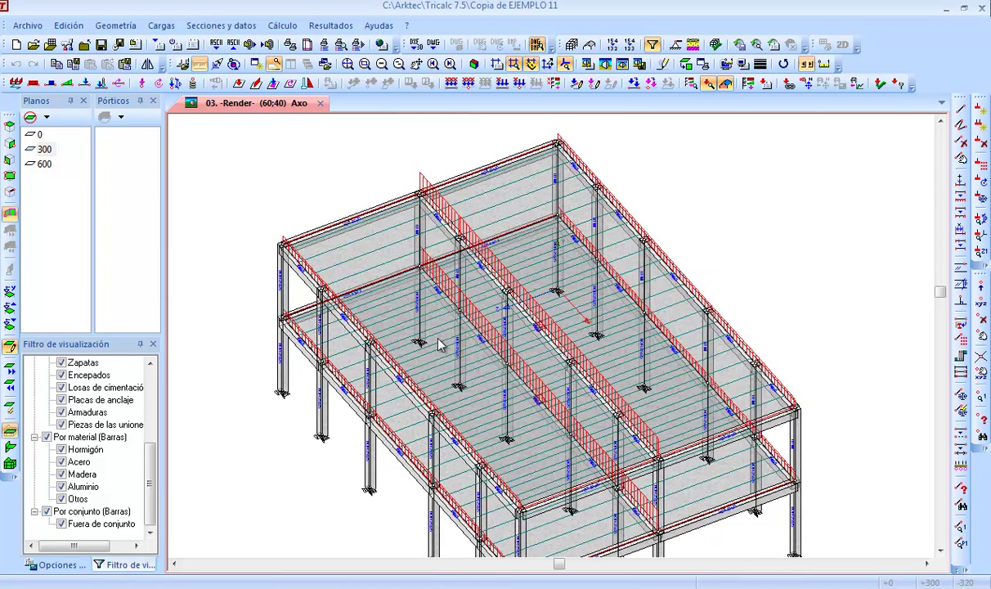
Step: Examine the rendered beams, columns and slabs of the two floors up close and as a whole
middle_drag(449, 349, 513, 217)
middle_drag(586, 189, 379, 284)
scroll(318, 196, up, 2)
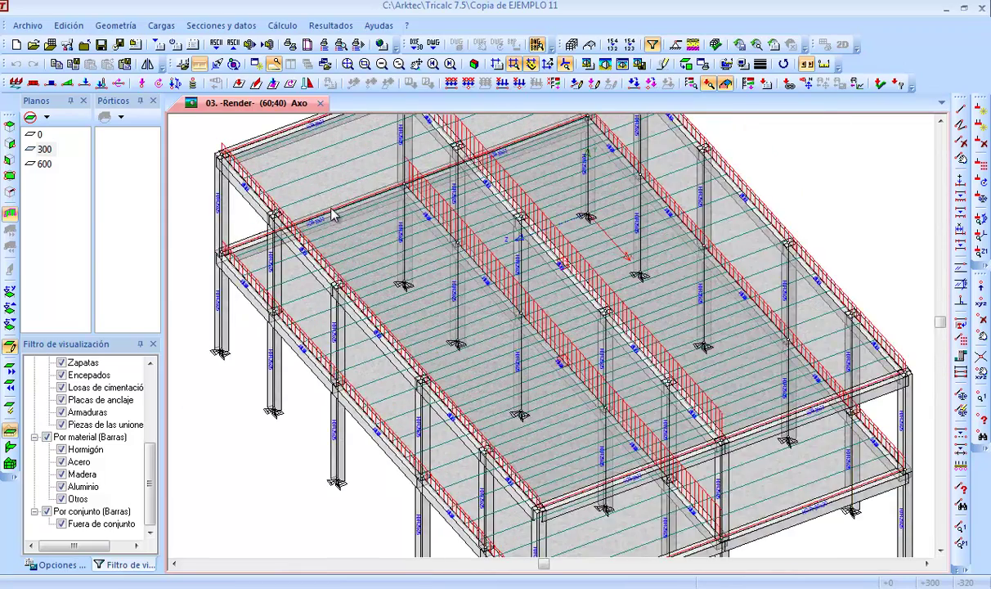
scroll(275, 242, down, 2)
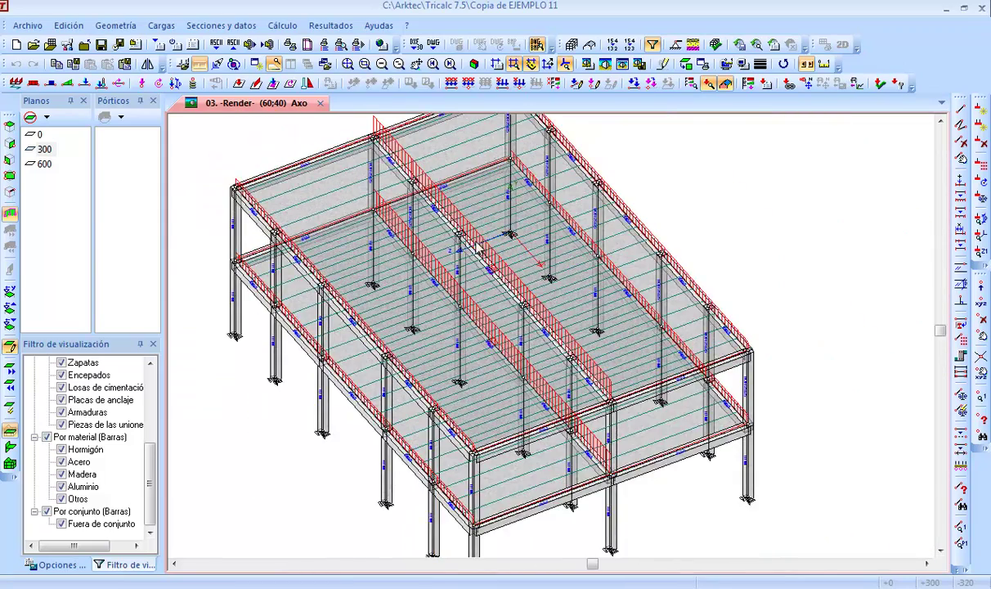
scroll(476, 257, down, 1)
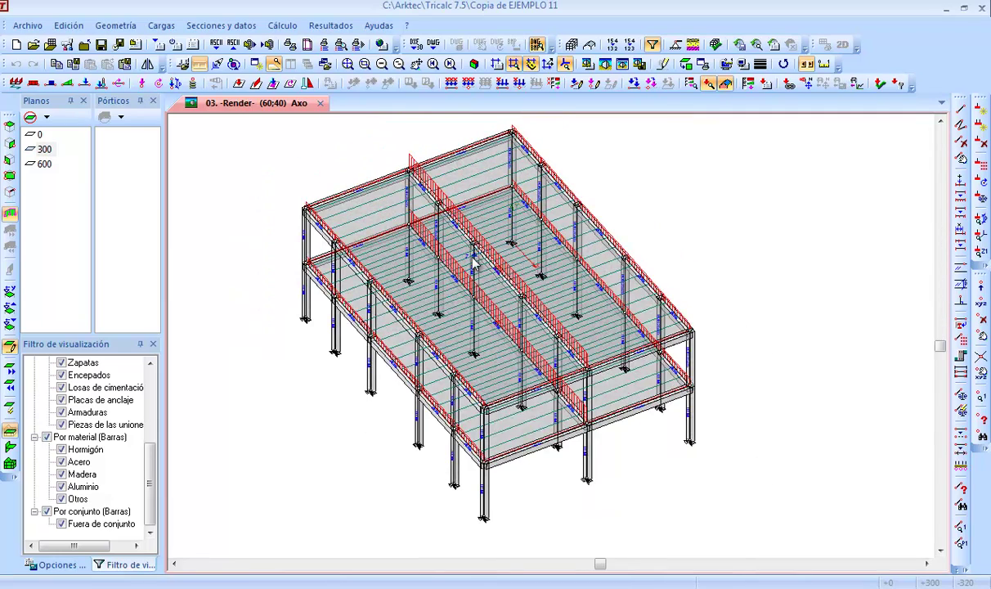
scroll(474, 262, up, 1)
middle_drag(472, 260, 488, 284)
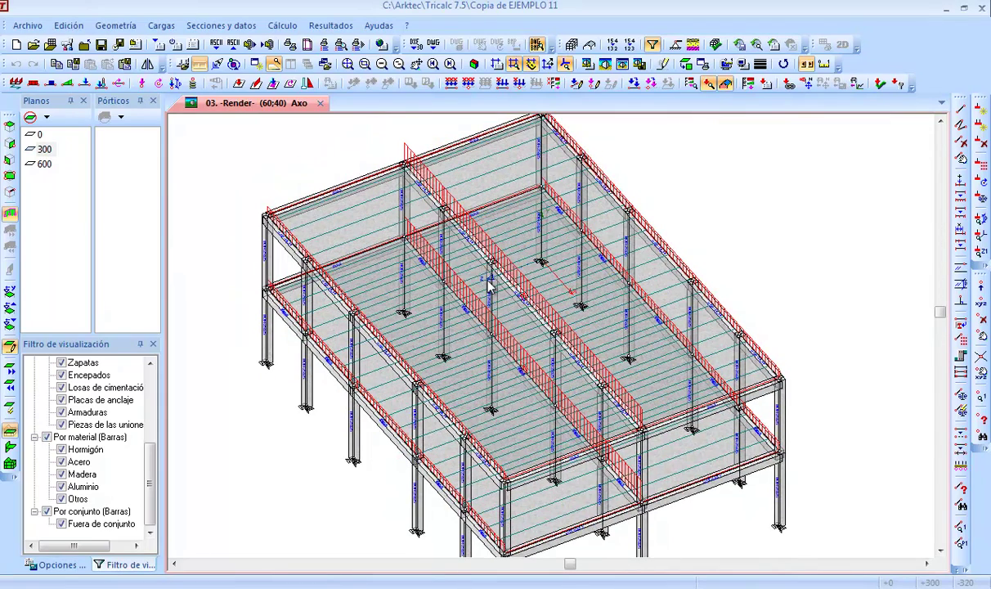